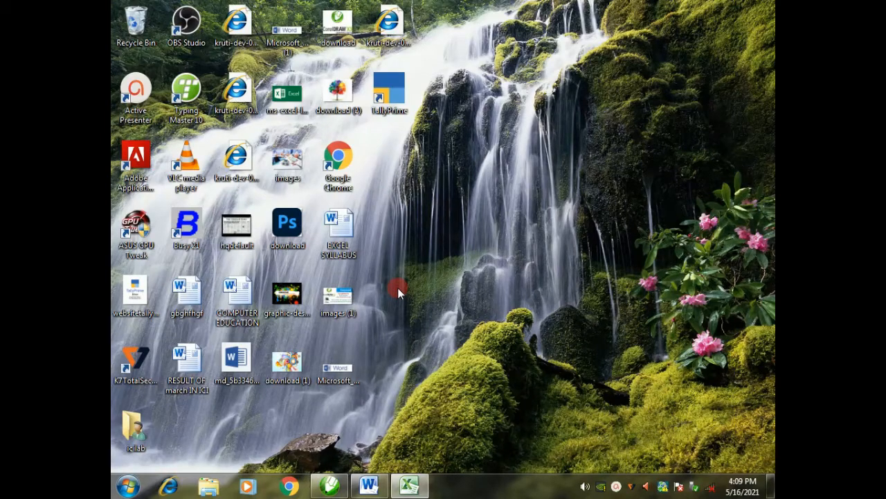
# Switch to the Excel student record workbook, view the sheet in Page Layout view and return to Normal view
pyautogui.click(397, 486)
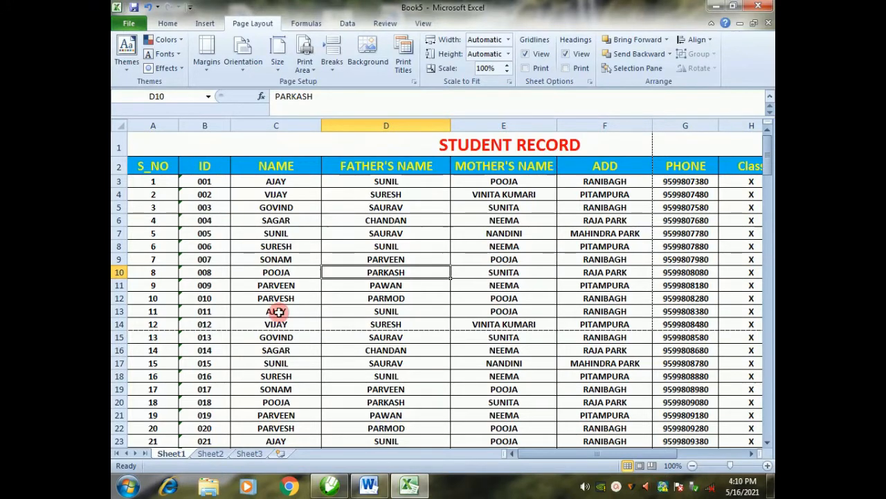
pyautogui.click(423, 24)
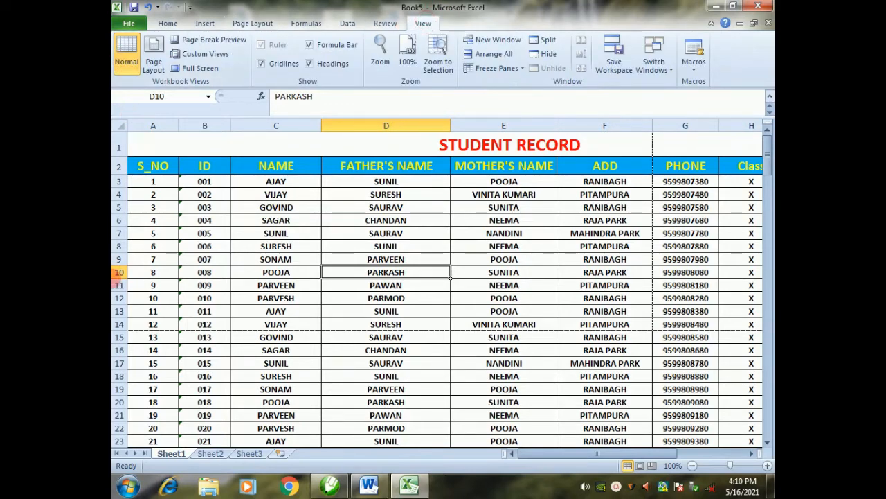
pyautogui.click(152, 52)
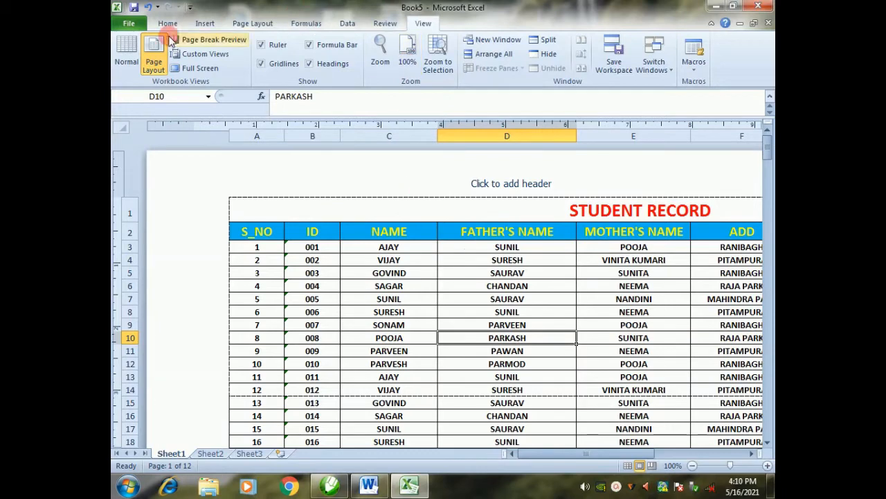
pyautogui.click(125, 48)
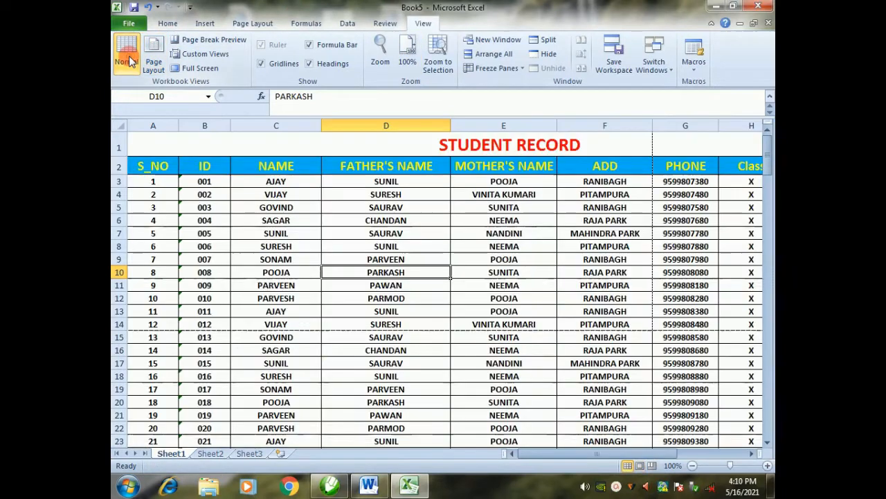
pyautogui.click(408, 295)
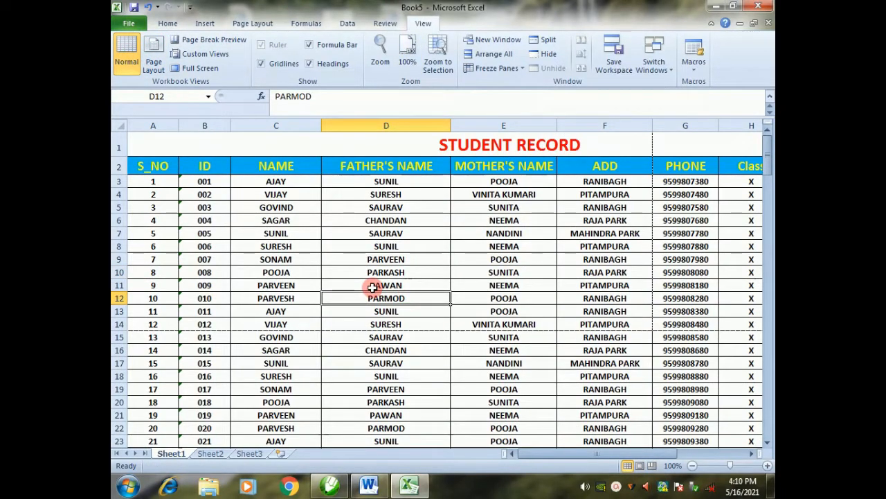
# Turn off horizontal centring on the page in the custom margin settings and show the print preview
pyautogui.click(250, 24)
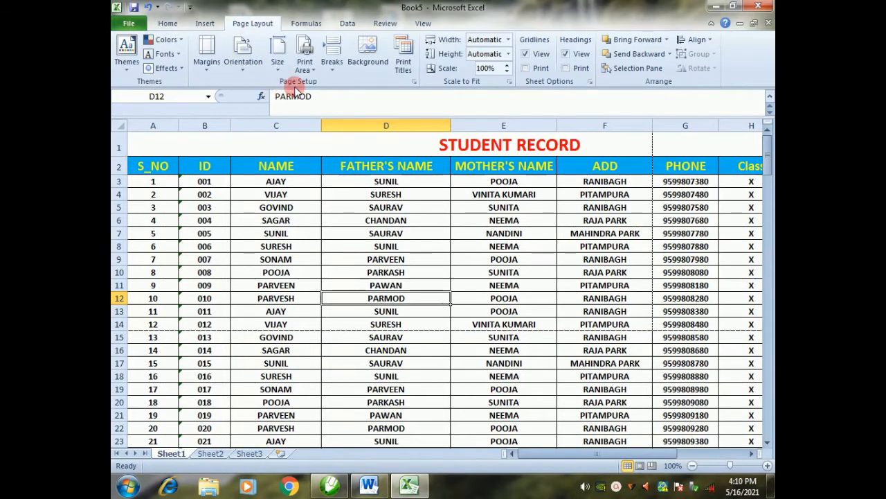
pyautogui.click(207, 62)
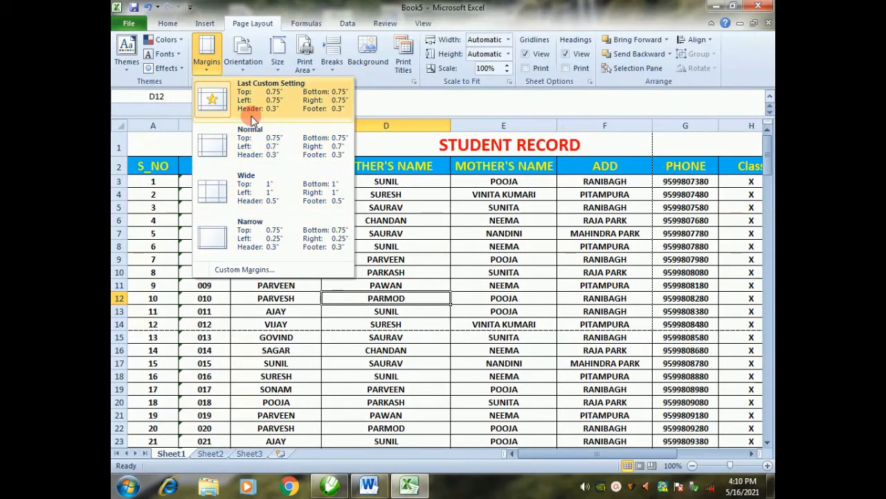
pyautogui.click(240, 271)
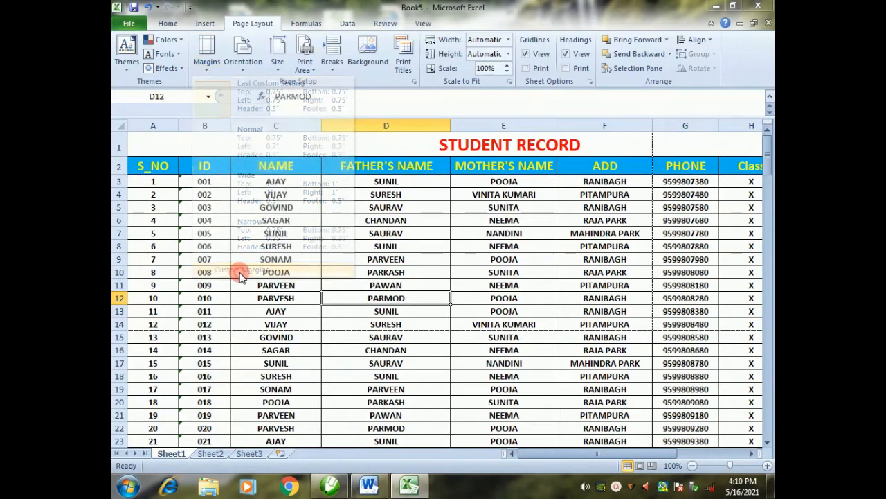
pyautogui.click(352, 88)
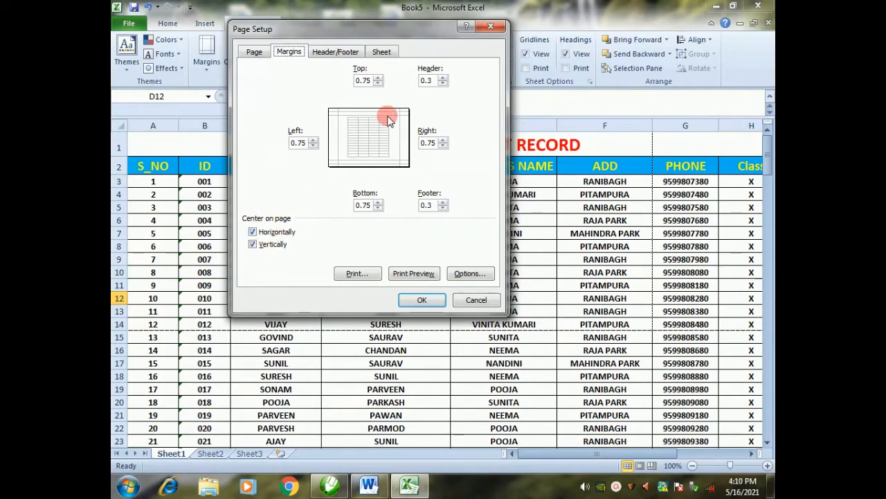
pyautogui.click(252, 232)
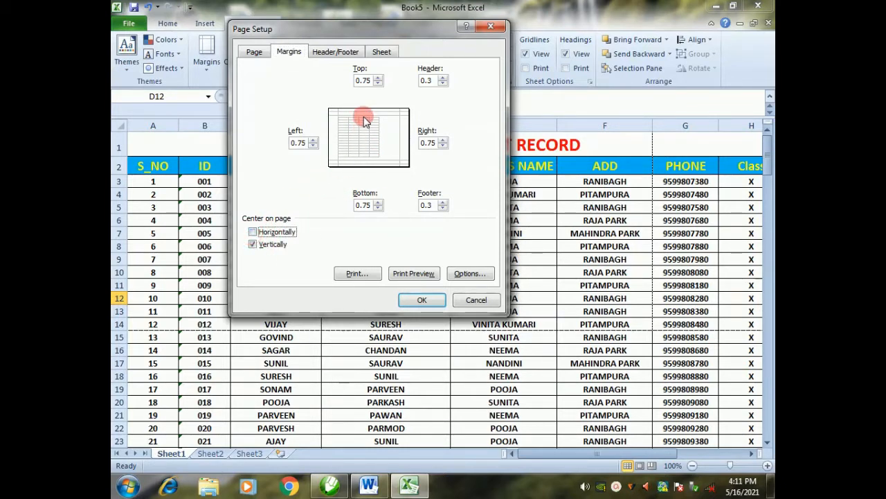
pyautogui.click(414, 273)
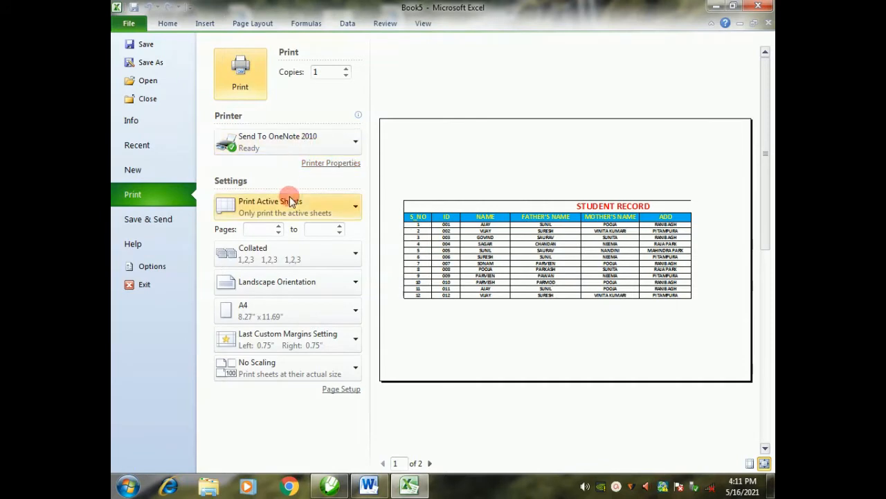
# Turn off vertical centring on the page in the custom margins from the print preview
pyautogui.click(355, 345)
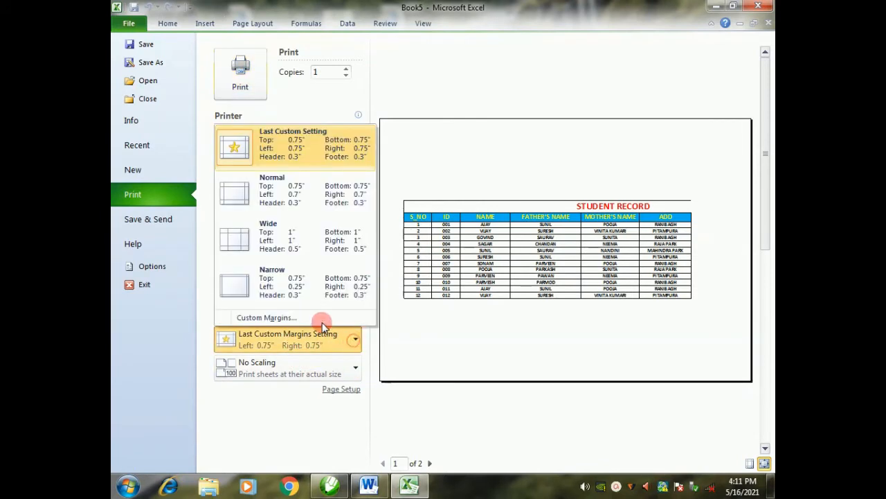
pyautogui.click(267, 315)
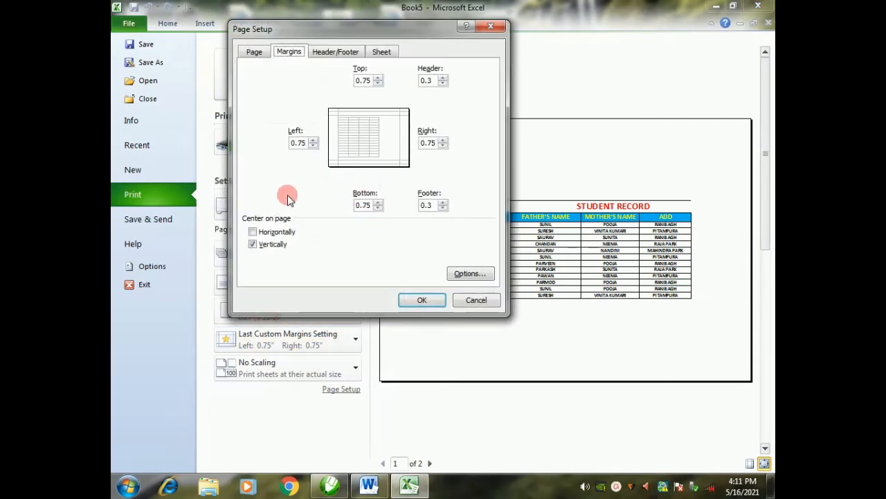
pyautogui.click(260, 250)
pyautogui.click(439, 304)
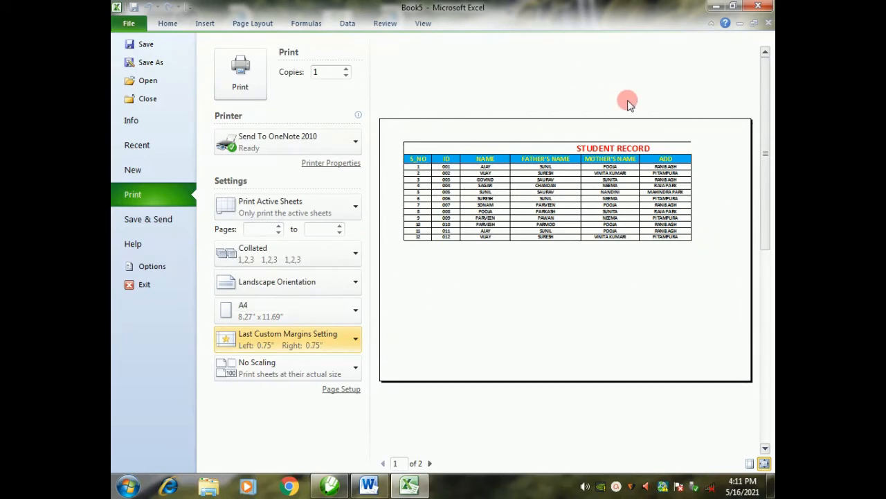
# Set the top page margin to 3 inches in the custom margins and apply it to the preview
pyautogui.click(354, 342)
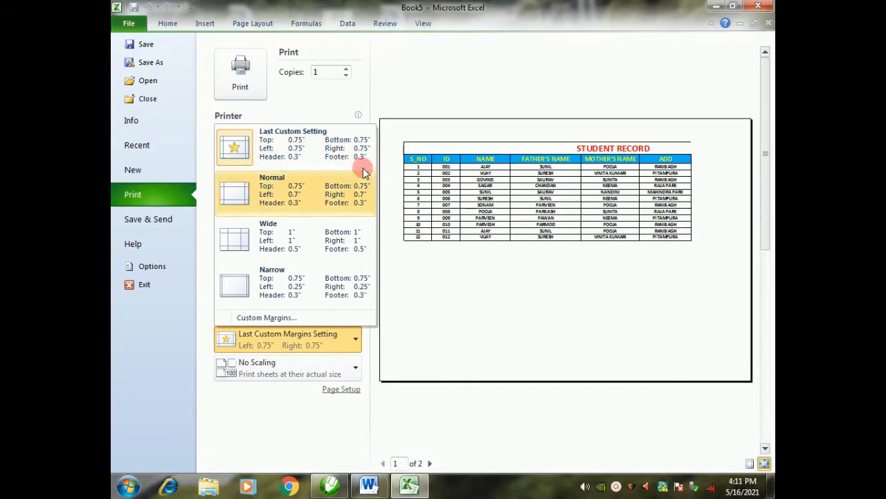
pyautogui.click(287, 316)
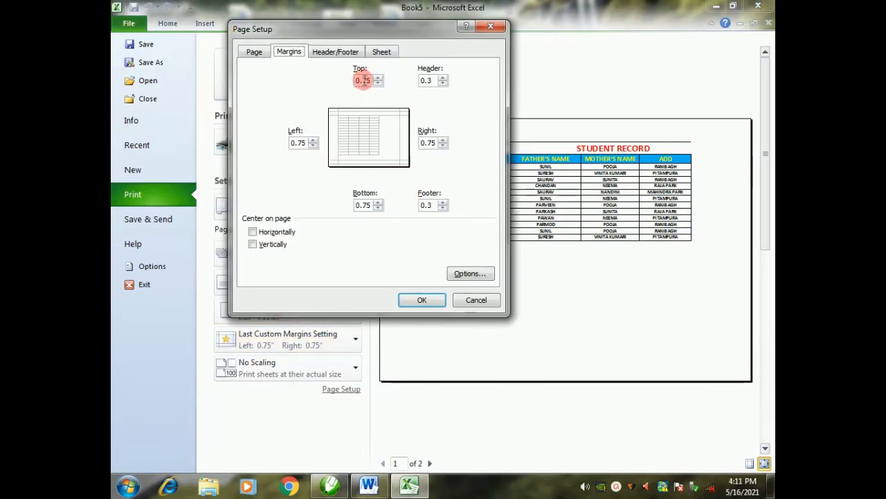
pyautogui.moveTo(373, 82); pyautogui.dragTo(350, 78)
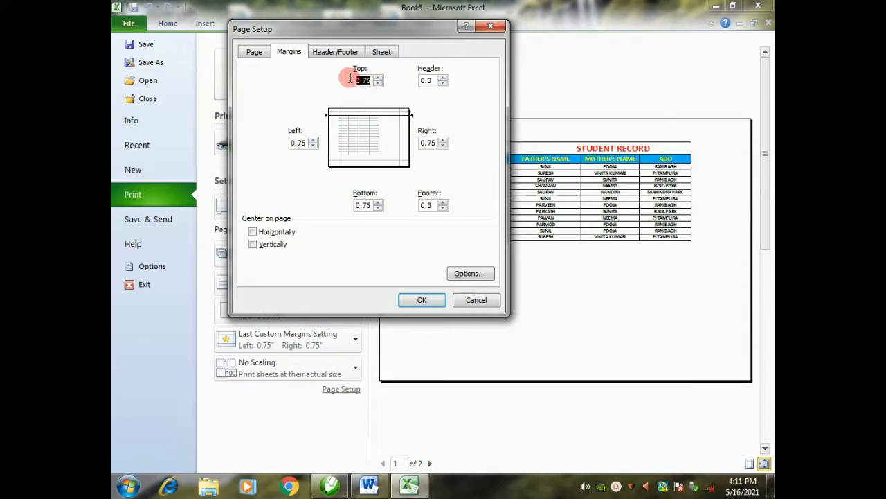
pyautogui.write('3')
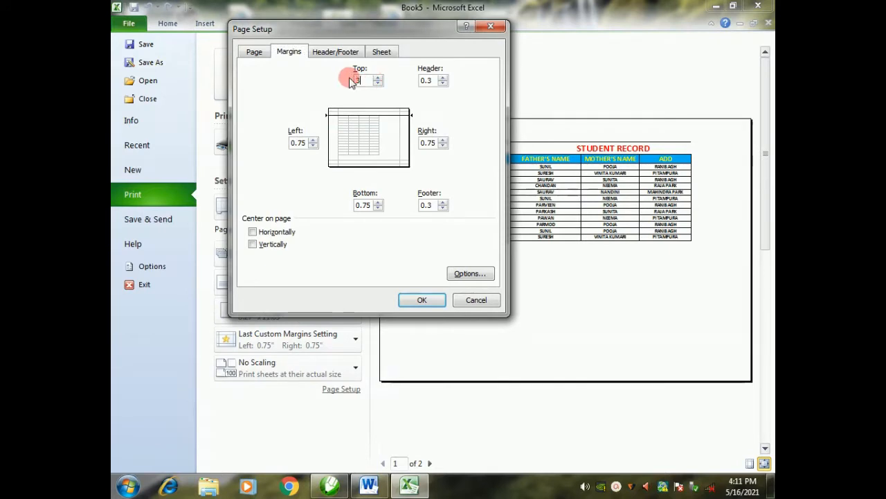
pyautogui.click(421, 303)
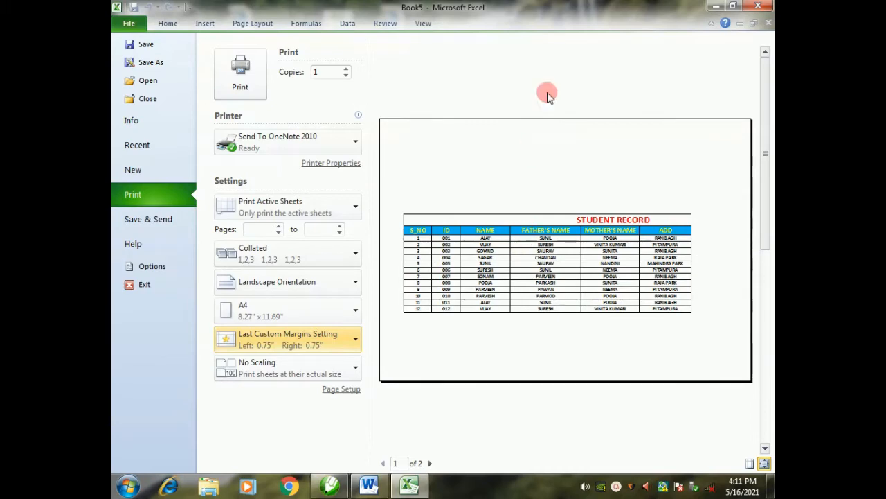
# Set the top page margin to 0.75 inches and return from the print preview to the worksheet
pyautogui.click(355, 340)
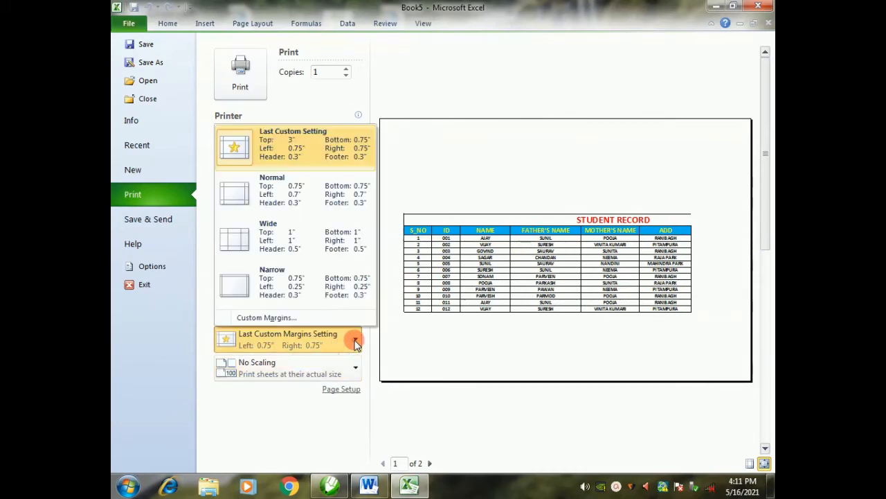
pyautogui.click(315, 317)
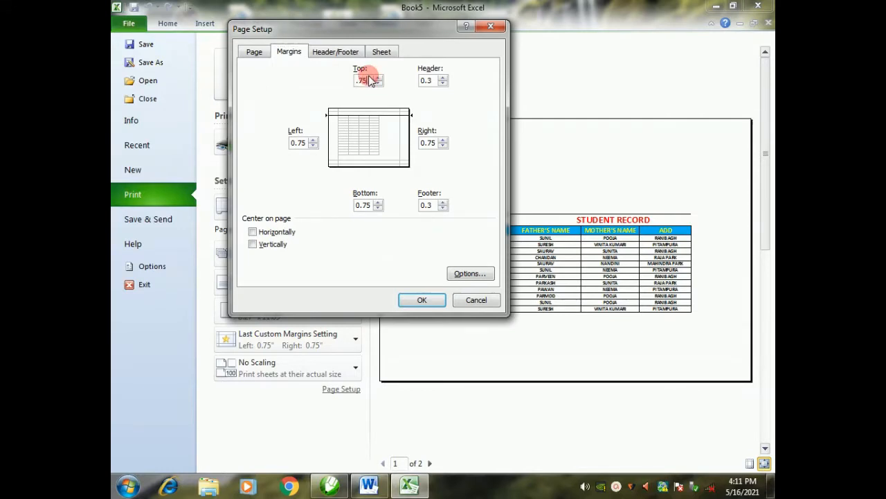
pyautogui.click(423, 302)
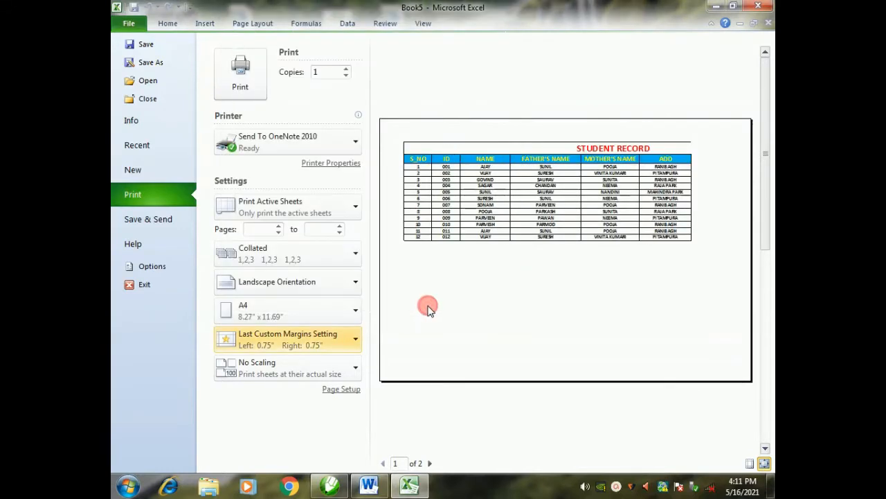
pyautogui.press('Escape')
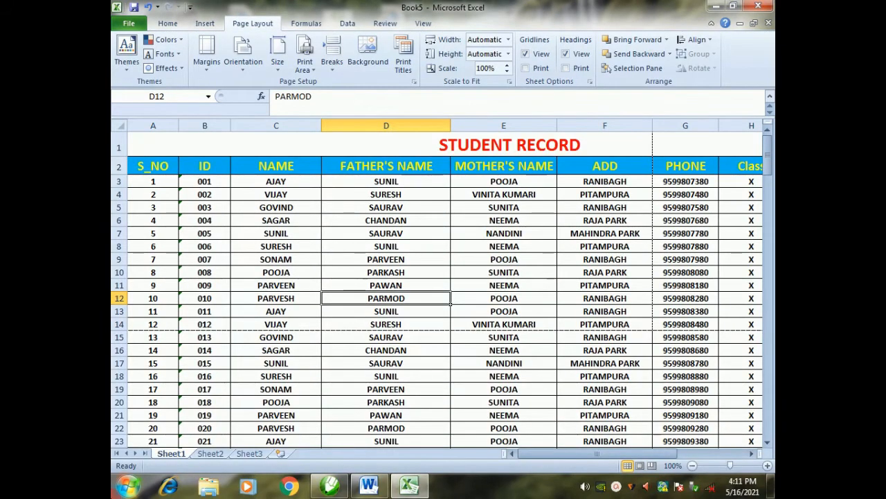
# Set the page orientation to Portrait in the page setup and show the print preview
pyautogui.click(242, 67)
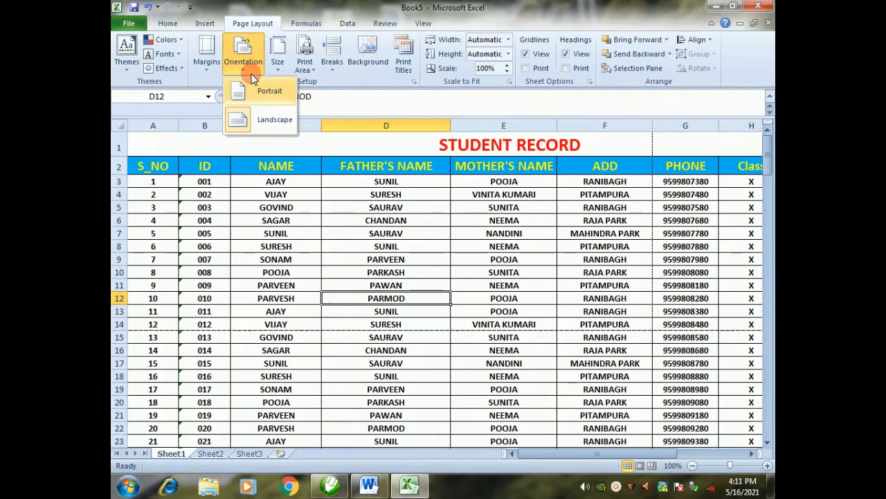
pyautogui.click(204, 70)
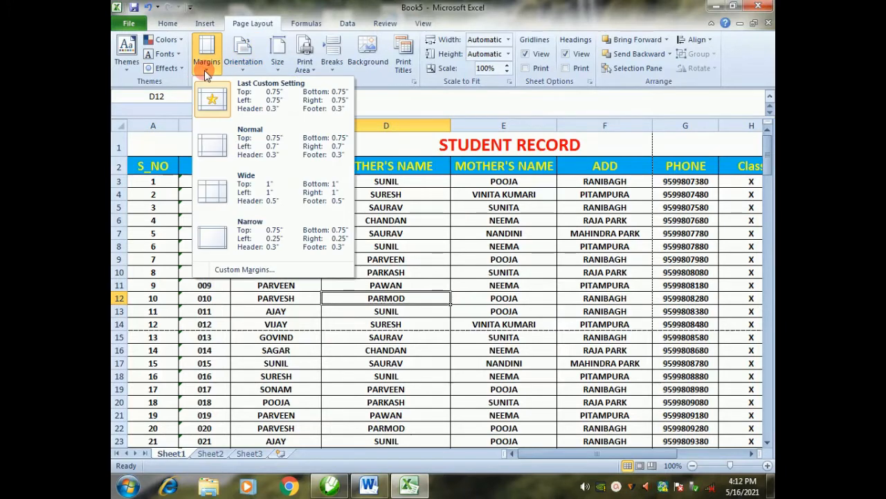
pyautogui.click(240, 269)
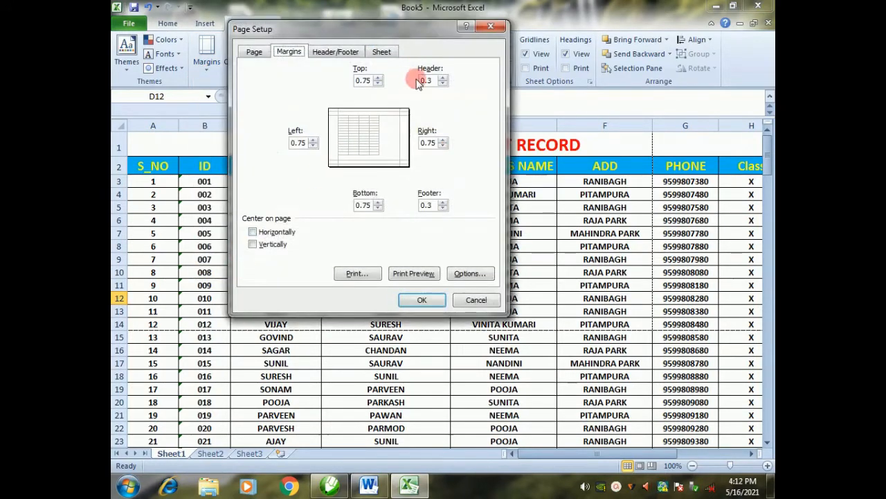
pyautogui.click(253, 53)
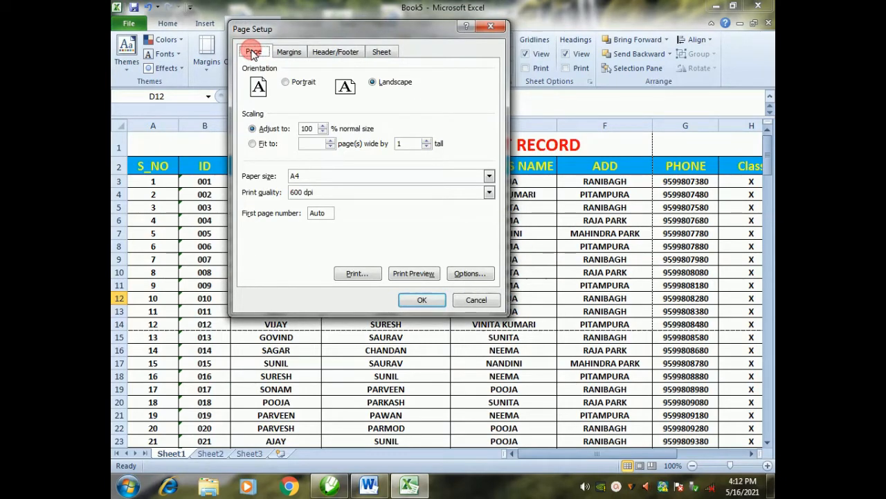
pyautogui.click(300, 83)
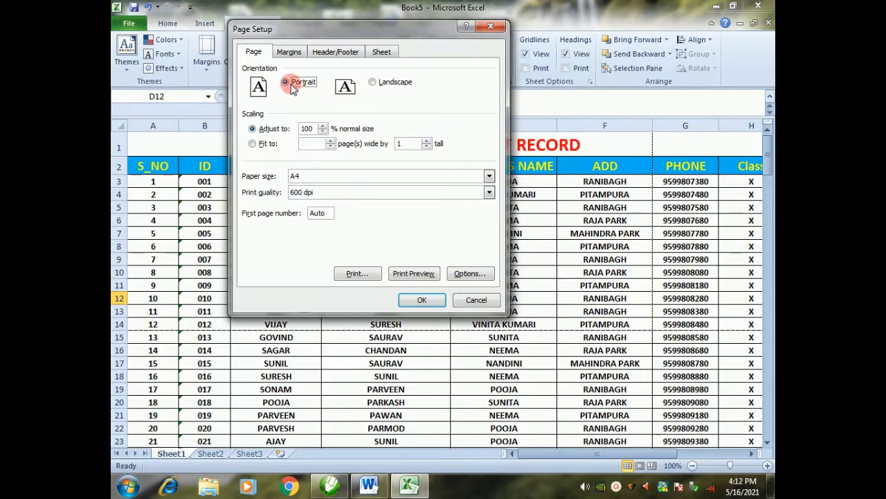
pyautogui.click(403, 273)
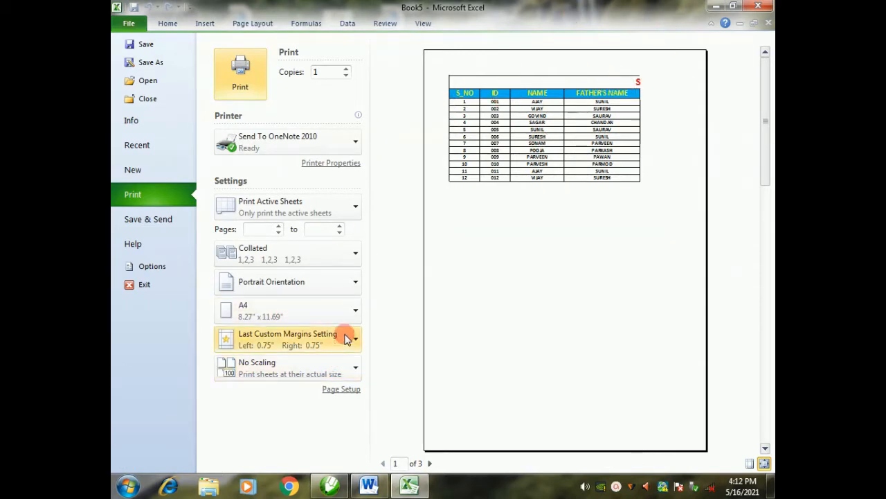
# Set the print orientation to Landscape and return from the print preview to the worksheet
pyautogui.click(357, 280)
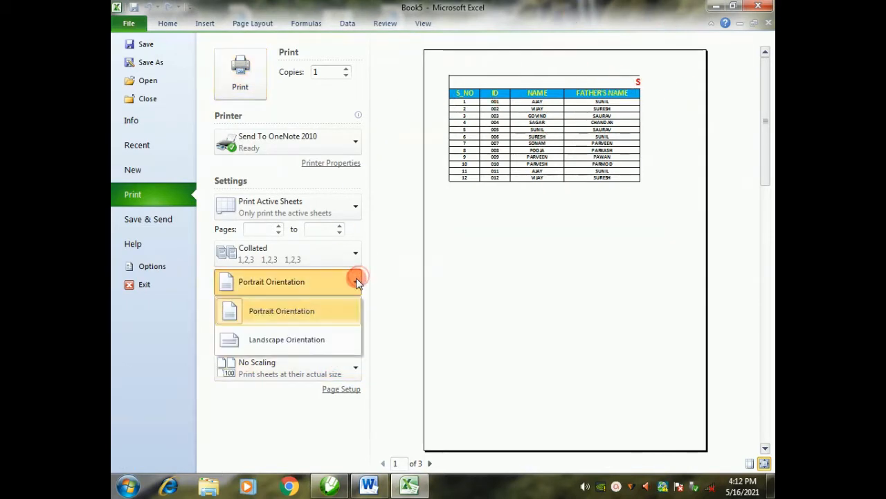
pyautogui.click(313, 346)
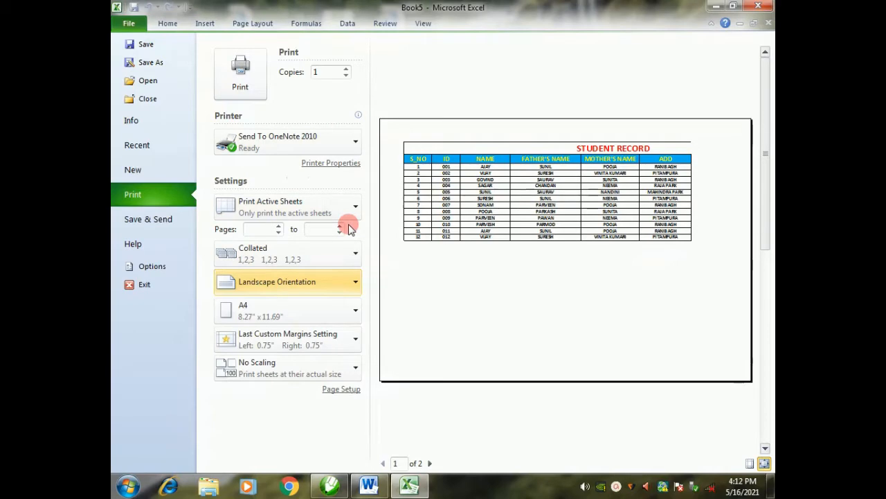
pyautogui.press('Escape')
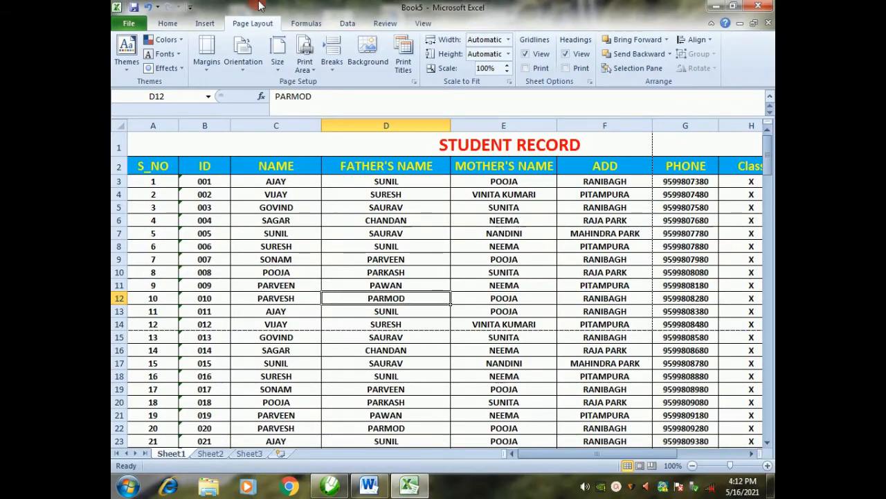
pyautogui.click(278, 64)
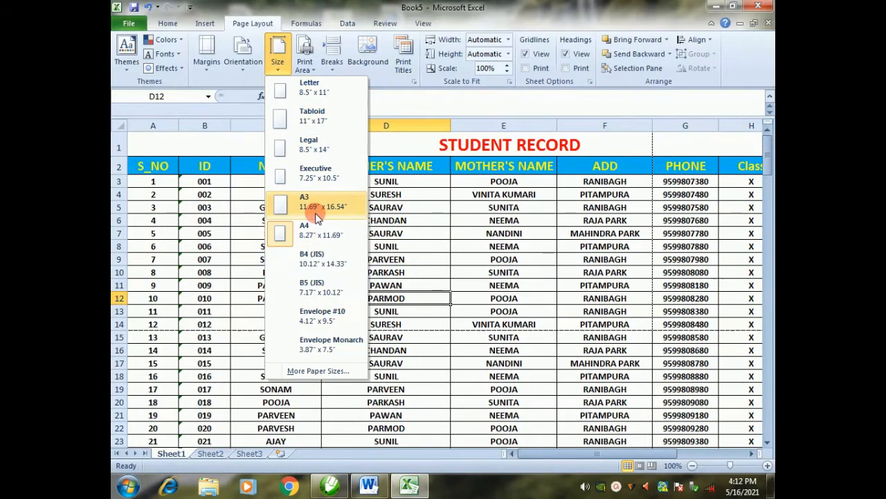
pyautogui.click(317, 371)
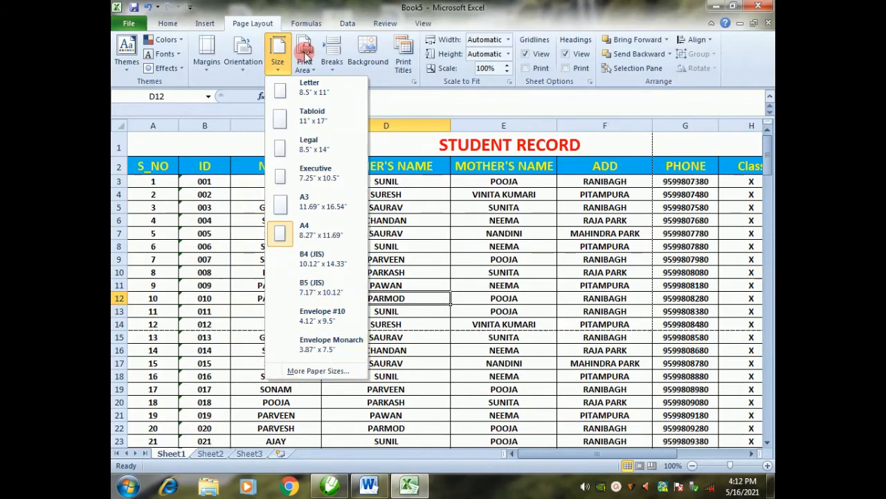
pyautogui.click(310, 69)
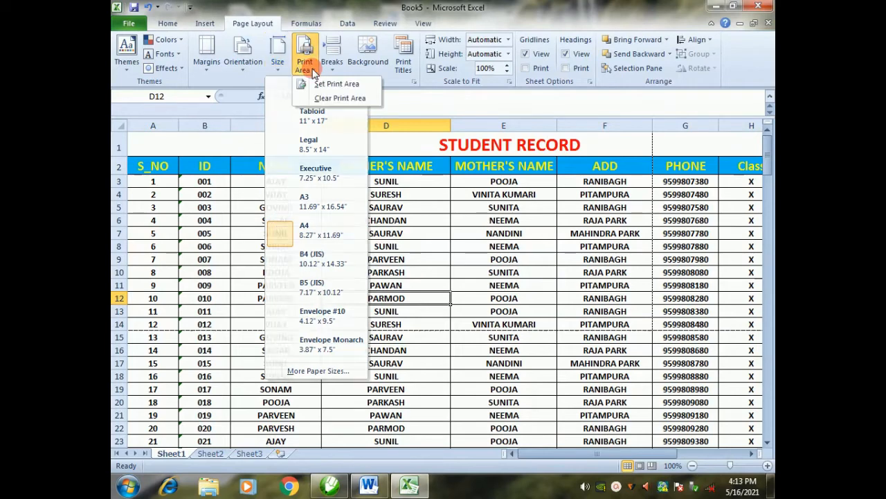
pyautogui.click(312, 210)
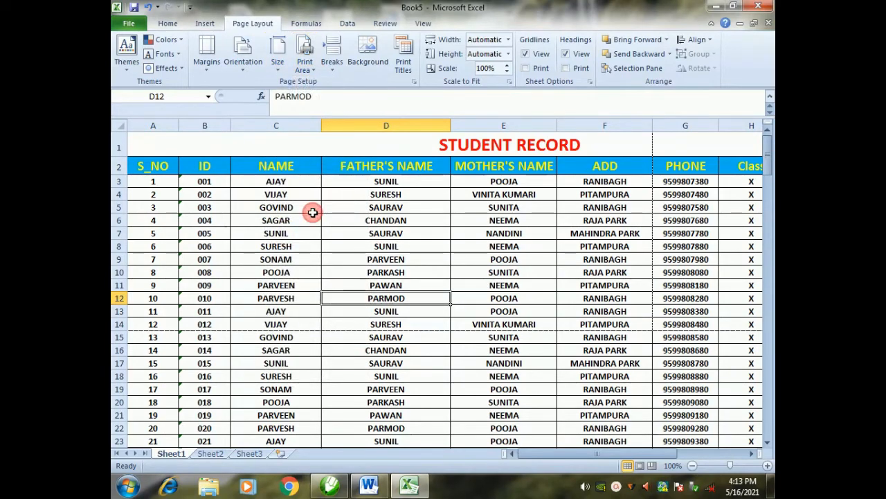
# Set the title, header and first eight student rows (rows 1 to 10) as the print area and check it in the print preview
pyautogui.moveTo(165, 136); pyautogui.dragTo(162, 277)
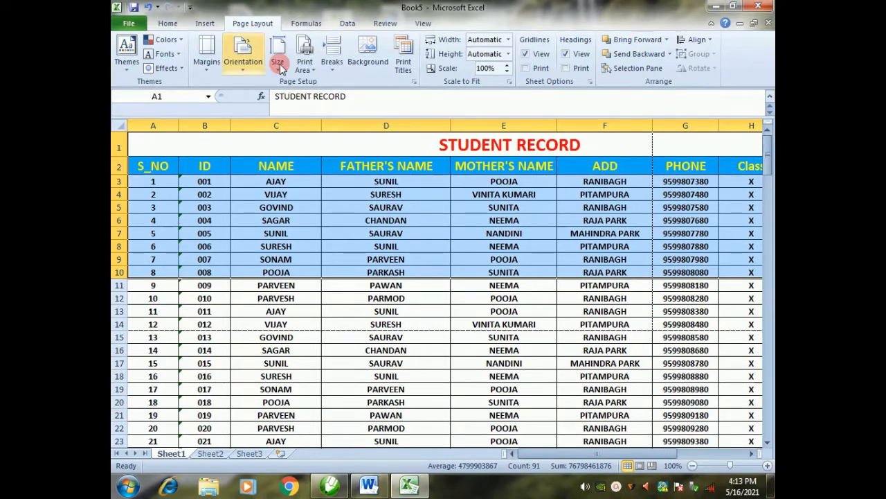
pyautogui.click(316, 72)
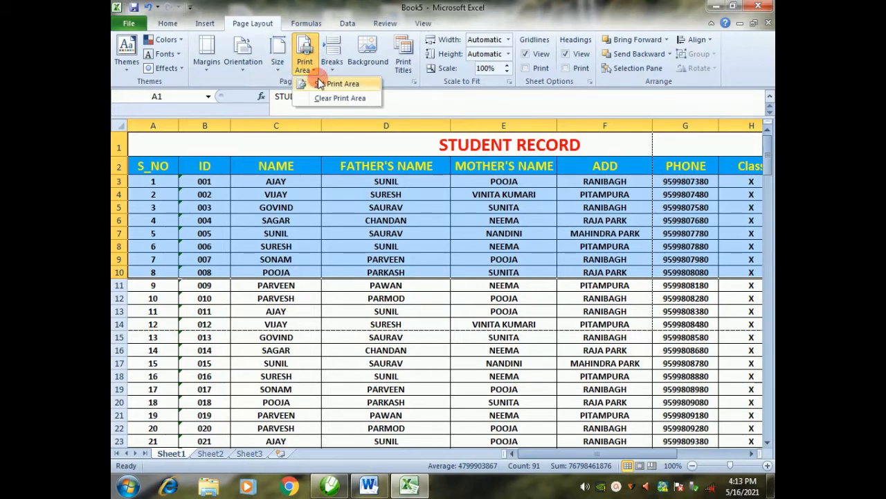
pyautogui.click(321, 84)
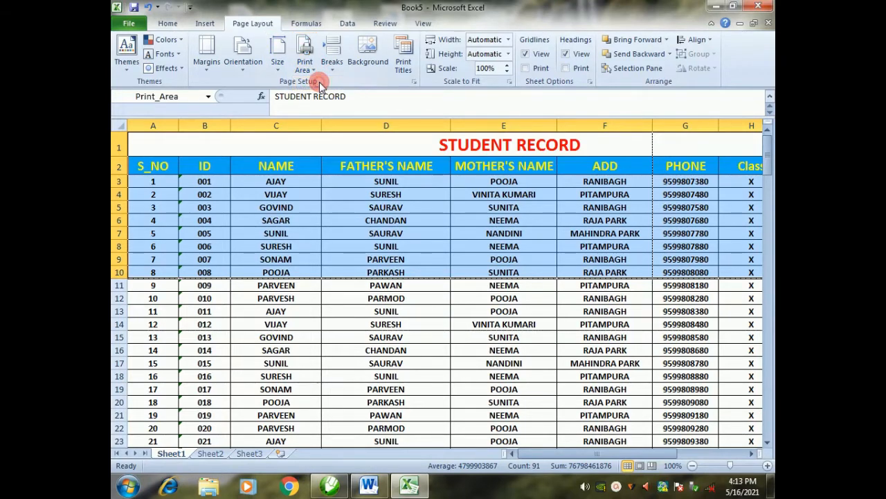
pyautogui.hotkey('ctrl', 'p')
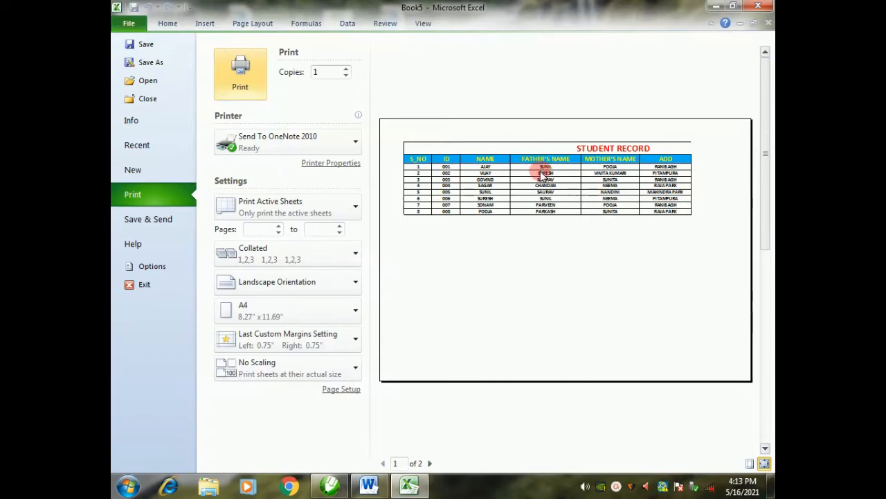
pyautogui.press('Escape')
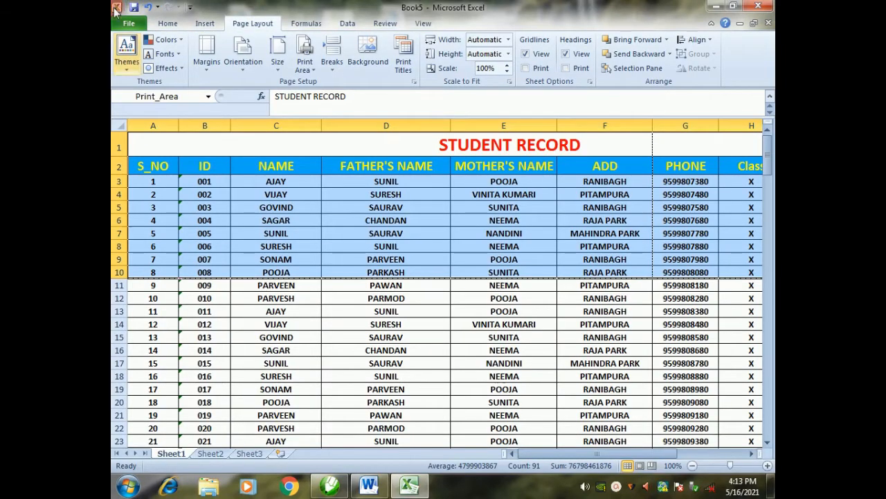
# Clear the worksheet's print area and show the full sheet in the print preview
pyautogui.click(308, 63)
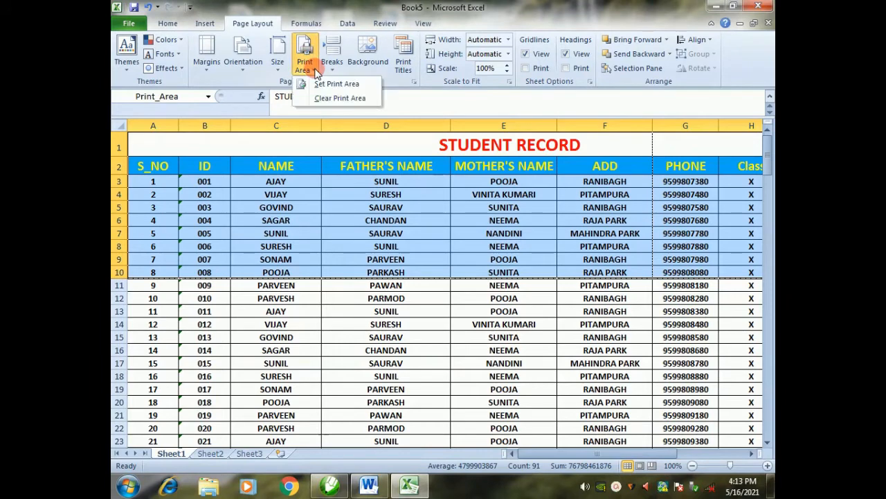
pyautogui.click(333, 99)
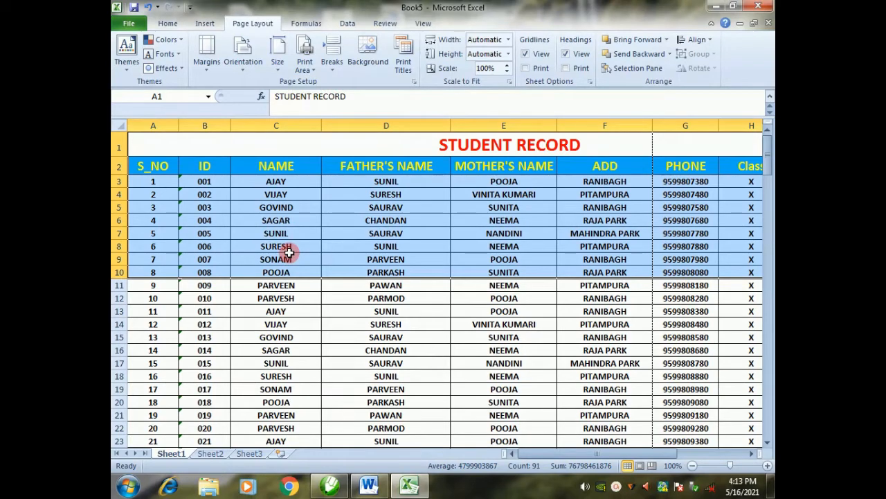
pyautogui.hotkey('ctrl', 'p')
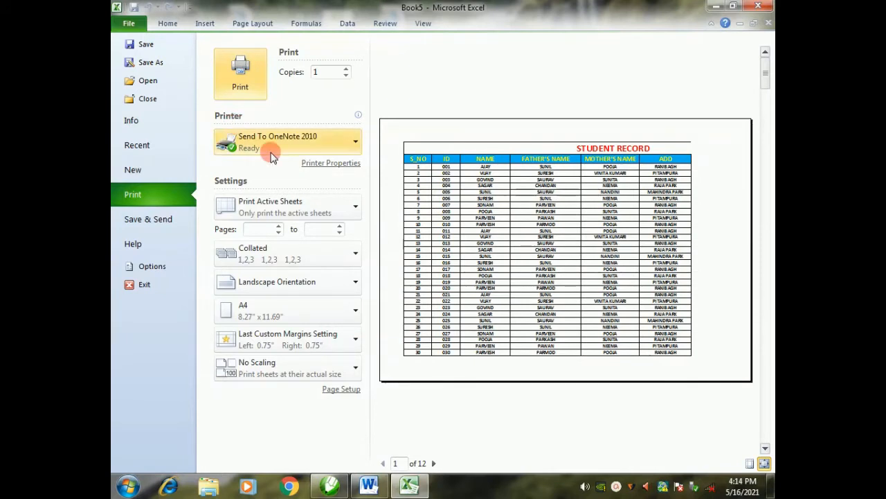
pyautogui.click(358, 143)
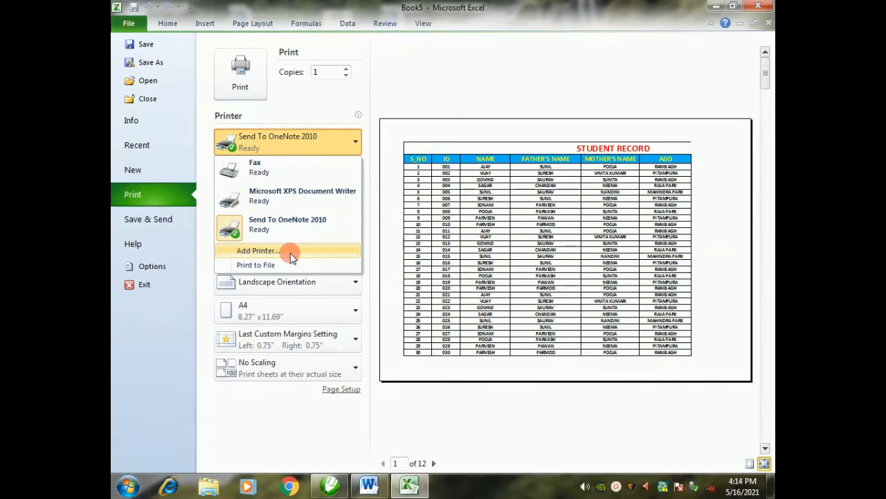
pyautogui.click(312, 86)
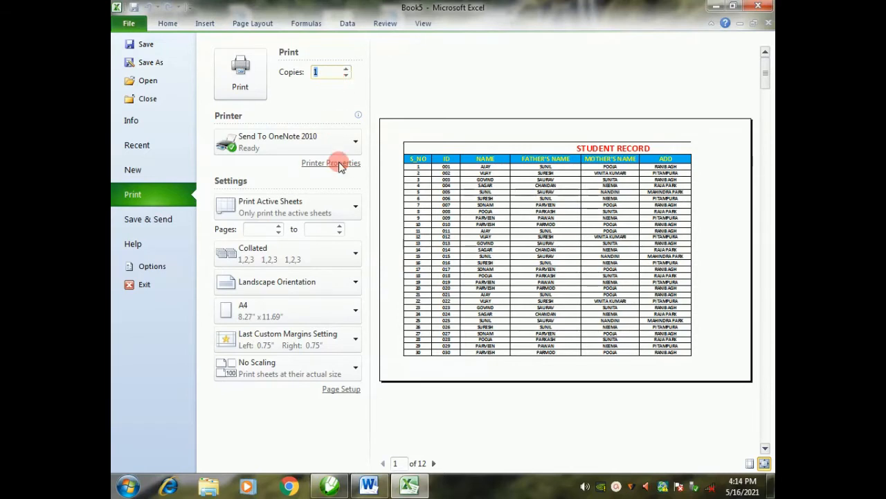
pyautogui.click(315, 211)
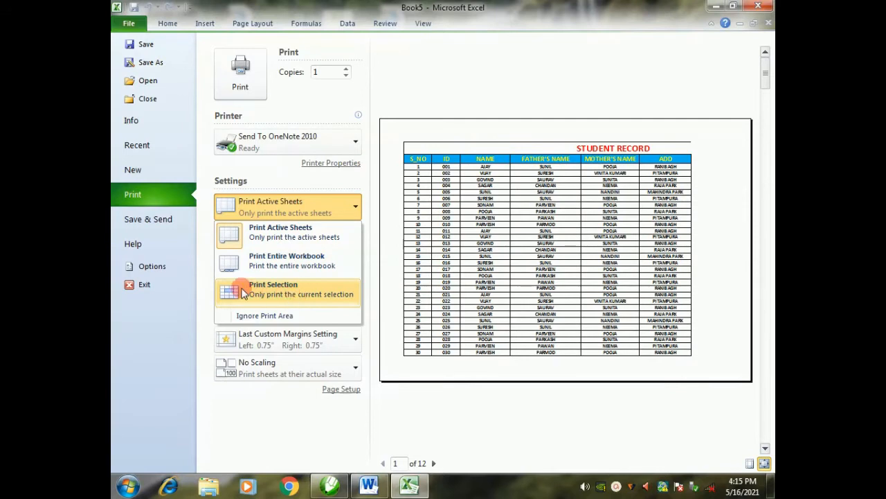
pyautogui.click(309, 180)
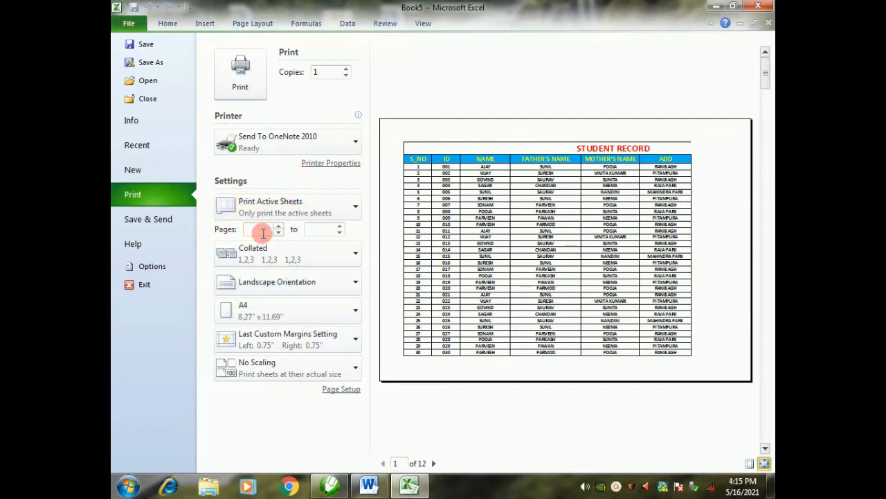
# Limit the printout to pages 1 to 3
pyautogui.click(262, 229)
pyautogui.click(324, 229)
pyautogui.write('3')
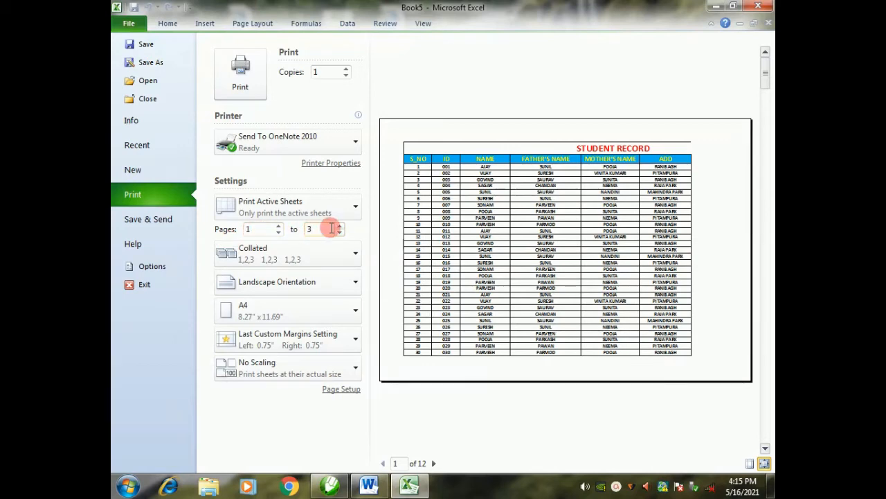
# Preview the sheet in Portrait Orientation and switch it back to Landscape Orientation
pyautogui.click(338, 284)
pyautogui.click(313, 280)
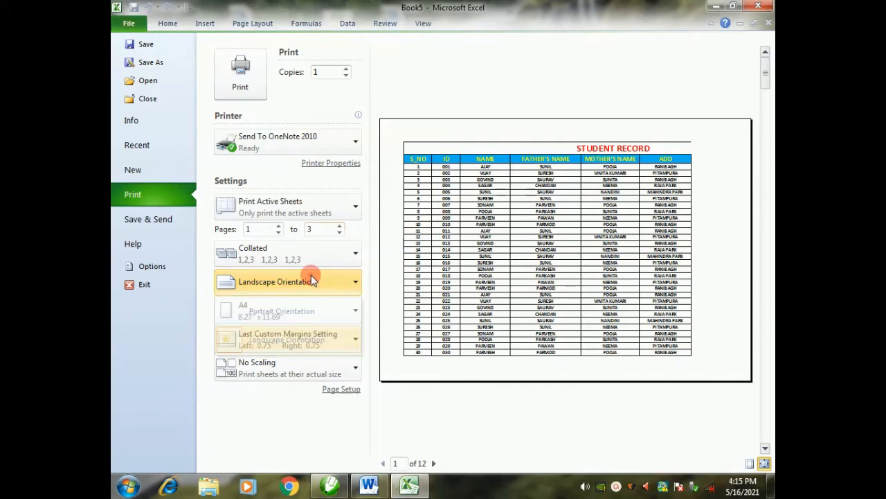
pyautogui.click(312, 279)
pyautogui.click(297, 311)
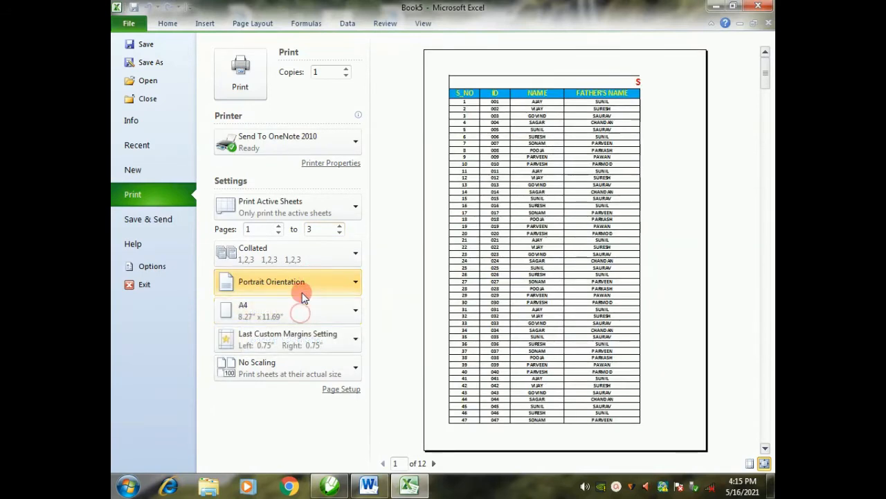
pyautogui.click(349, 284)
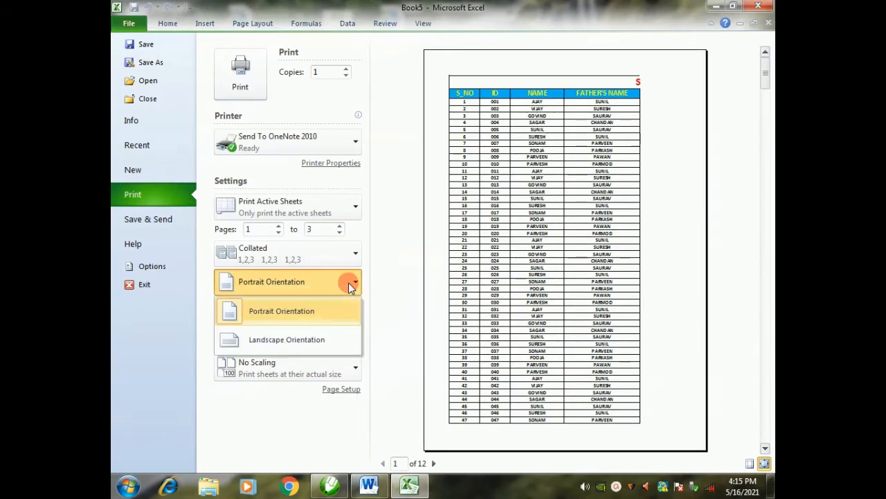
pyautogui.click(317, 340)
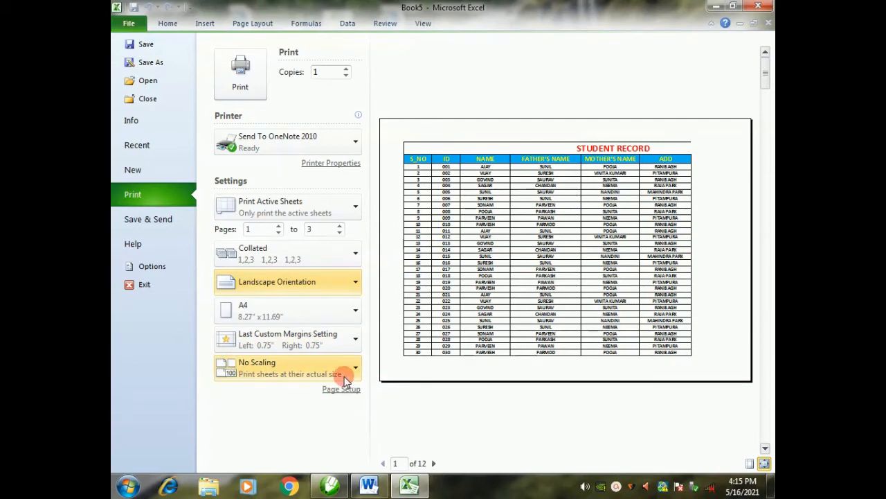
# Try the scaling options Fit Sheet on One Page, Fit All Columns on One Page and Fit All Rows on One Page
pyautogui.click(354, 371)
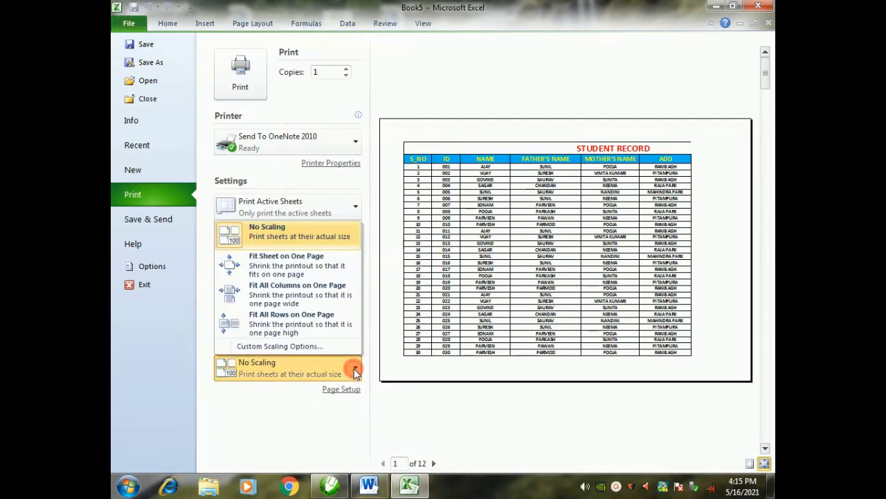
pyautogui.click(302, 263)
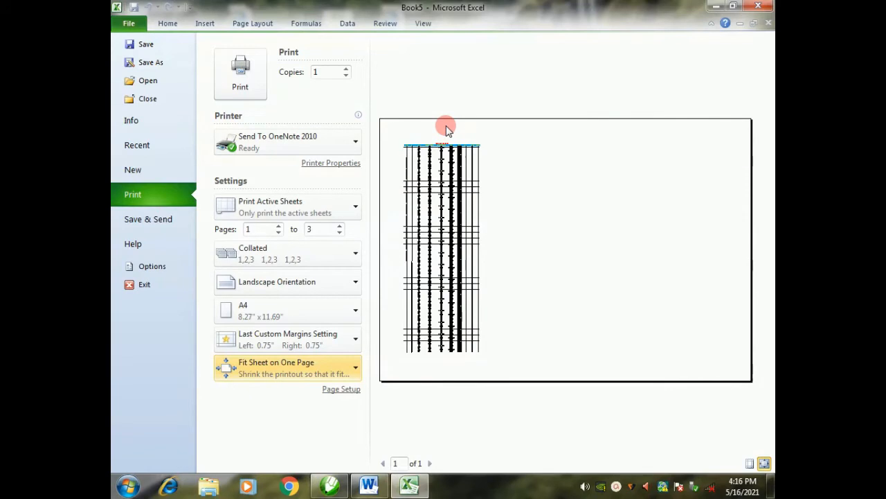
pyautogui.click(286, 366)
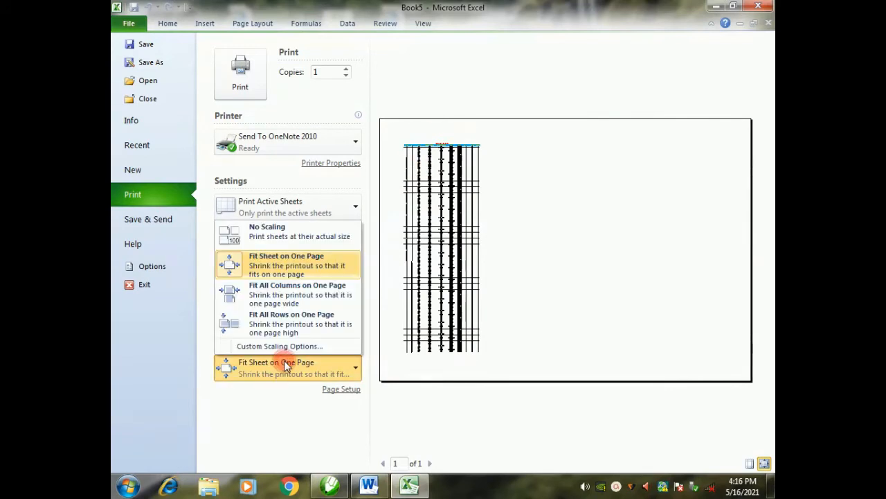
pyautogui.click(326, 296)
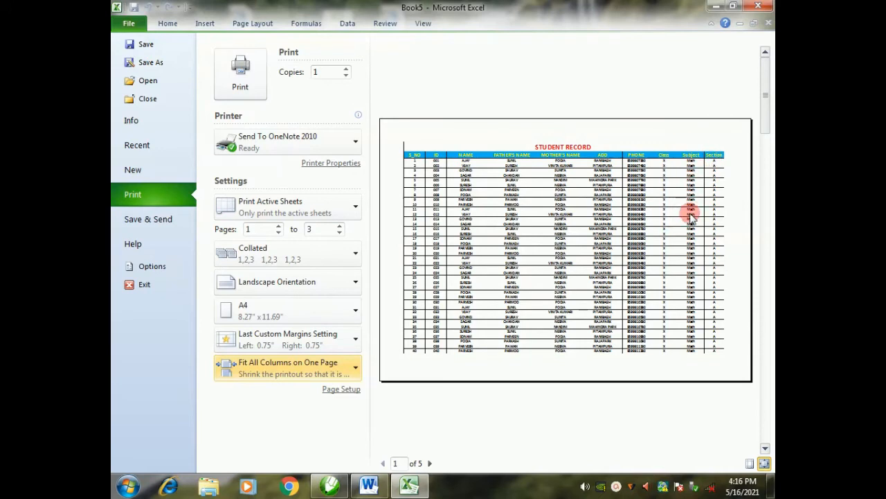
pyautogui.click(339, 361)
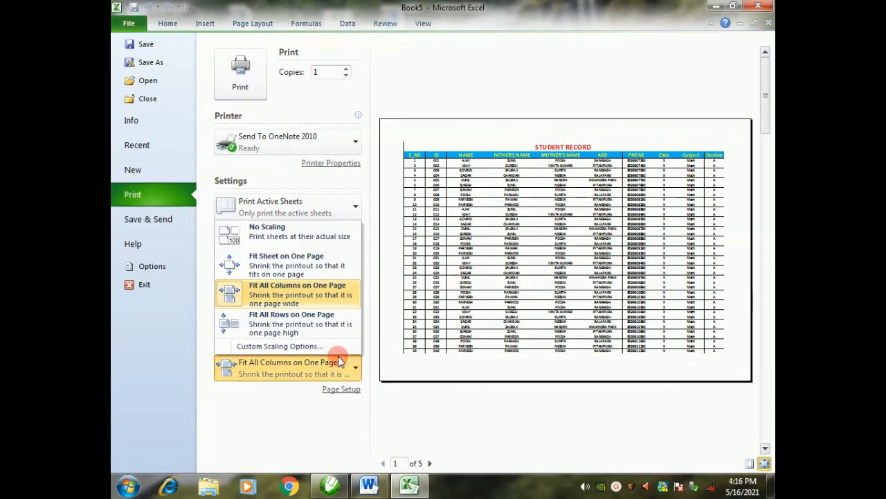
pyautogui.click(316, 323)
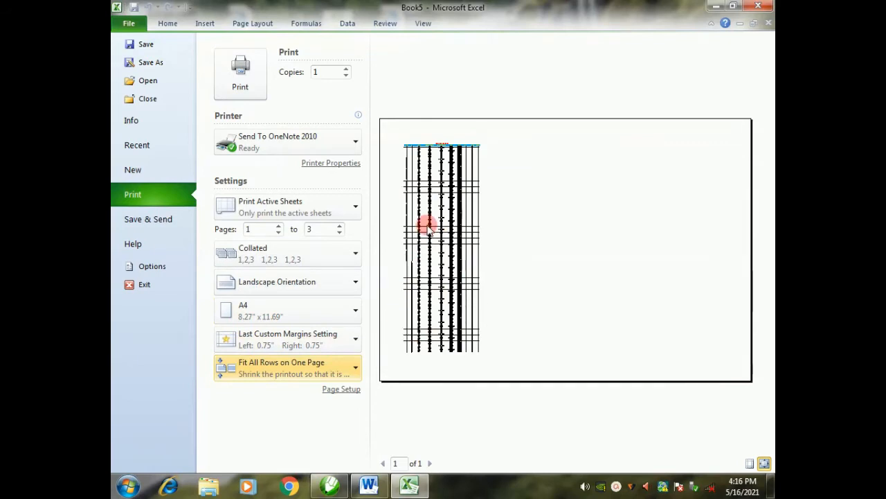
# Set the print scaling to No Scaling and return from the print preview to the worksheet
pyautogui.click(355, 372)
pyautogui.click(299, 239)
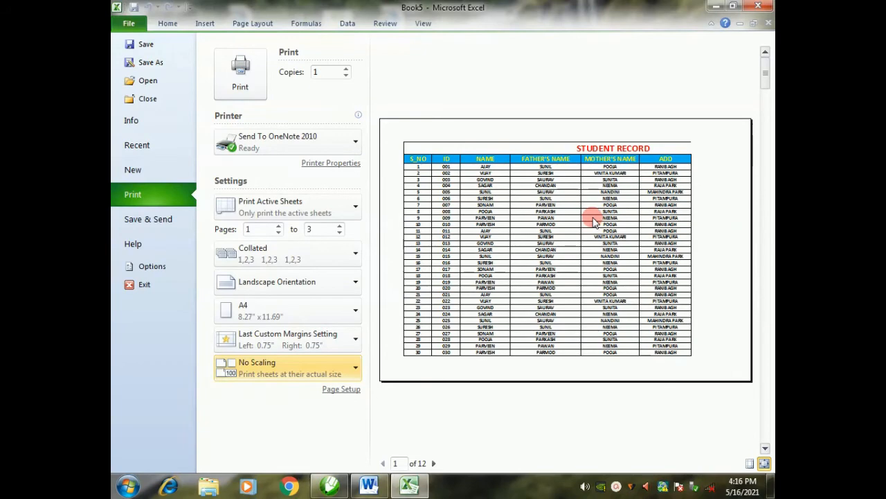
pyautogui.press('Escape')
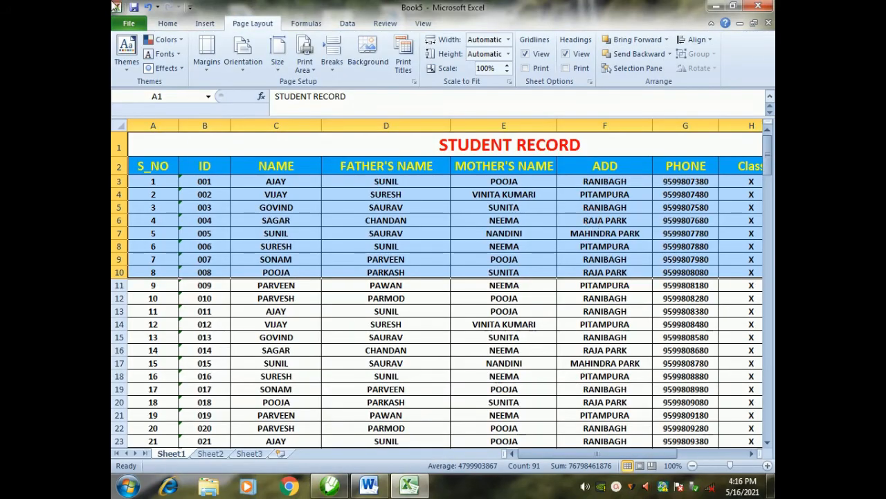
# Narrow the S_NO column to about its header width and fit the ID, NAME and FATHER'S NAME columns to their contents
pyautogui.click(167, 244)
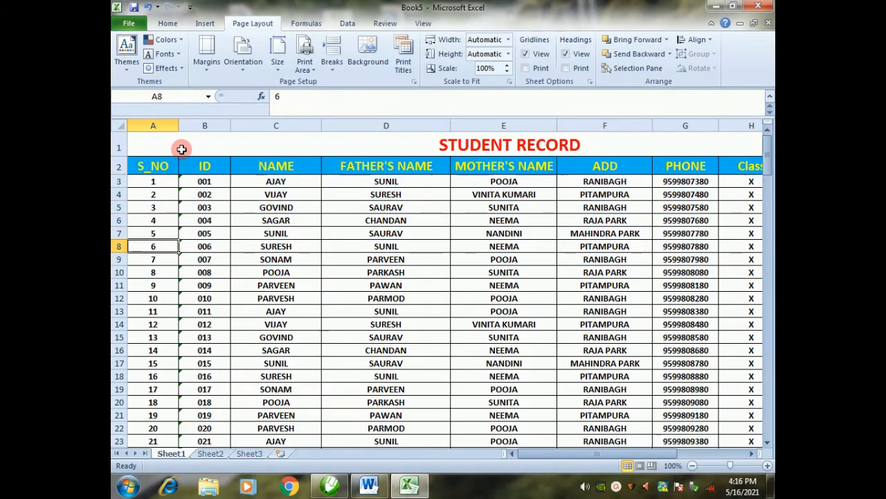
pyautogui.moveTo(179, 123); pyautogui.dragTo(164, 123)
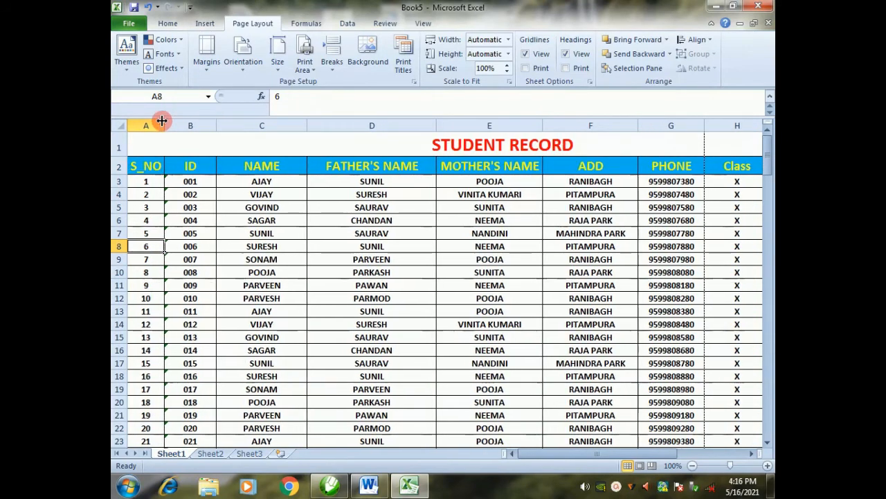
pyautogui.doubleClick(217, 125)
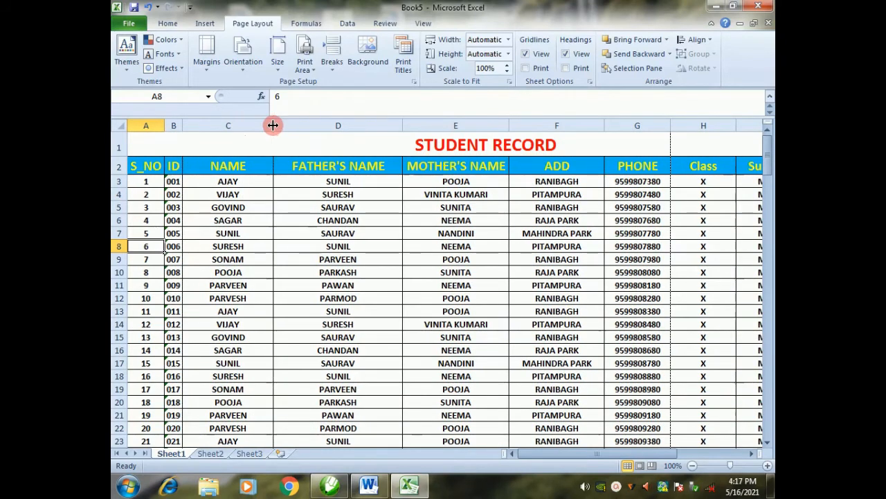
pyautogui.doubleClick(274, 127)
pyautogui.moveTo(354, 130); pyautogui.dragTo(355, 130)
pyautogui.doubleClick(354, 130)
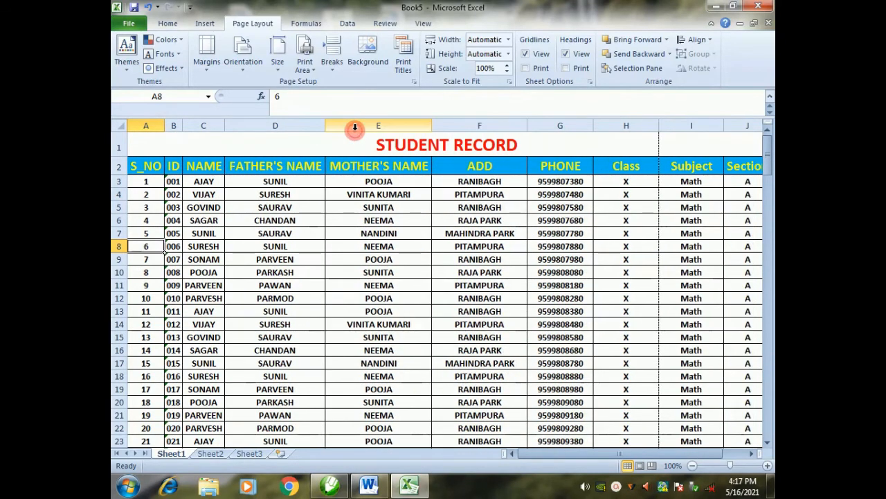
# Fit the ADD and PHONE columns to the width of their contents
pyautogui.click(438, 124)
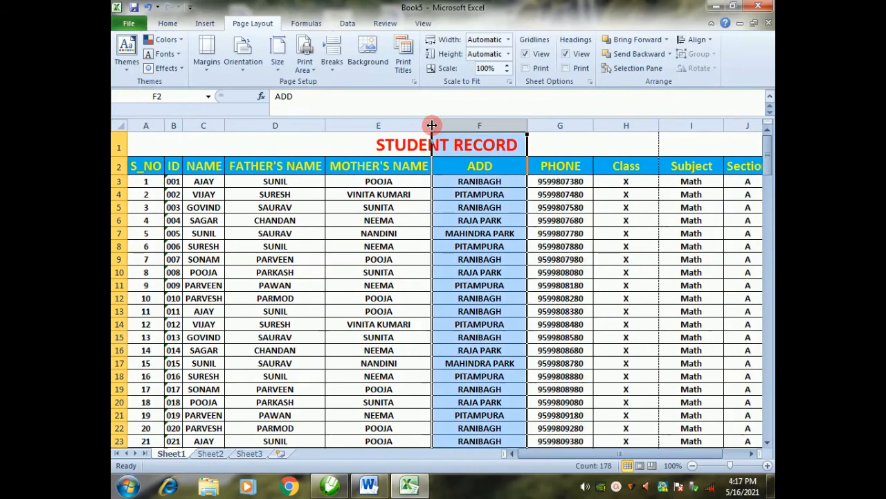
pyautogui.doubleClick(528, 124)
pyautogui.doubleClick(572, 125)
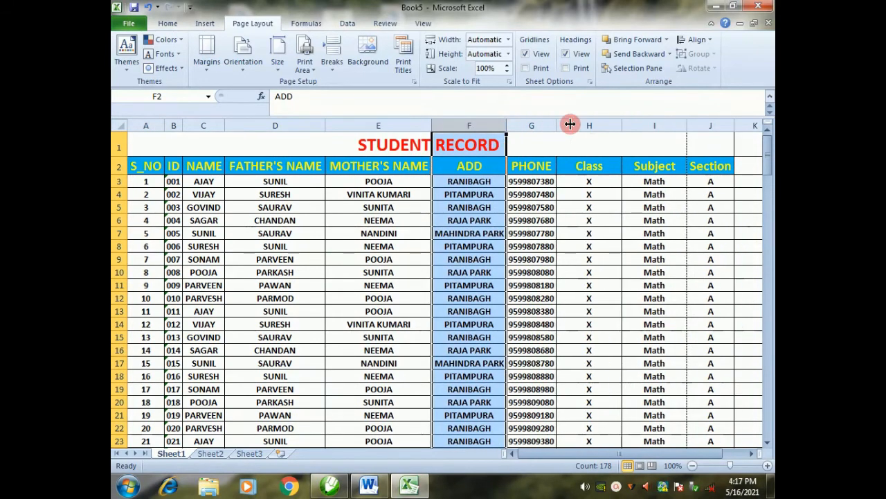
# Fit the Class and Subject columns to the width of their contents
pyautogui.doubleClick(626, 119)
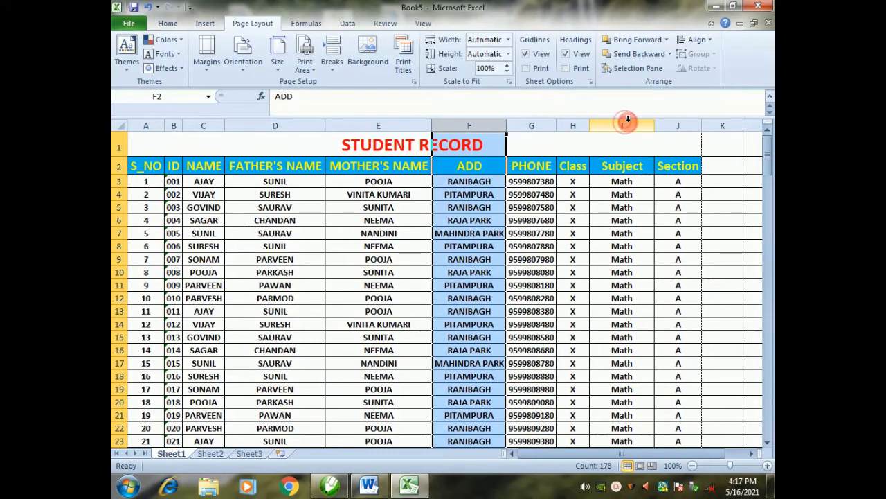
pyautogui.doubleClick(654, 125)
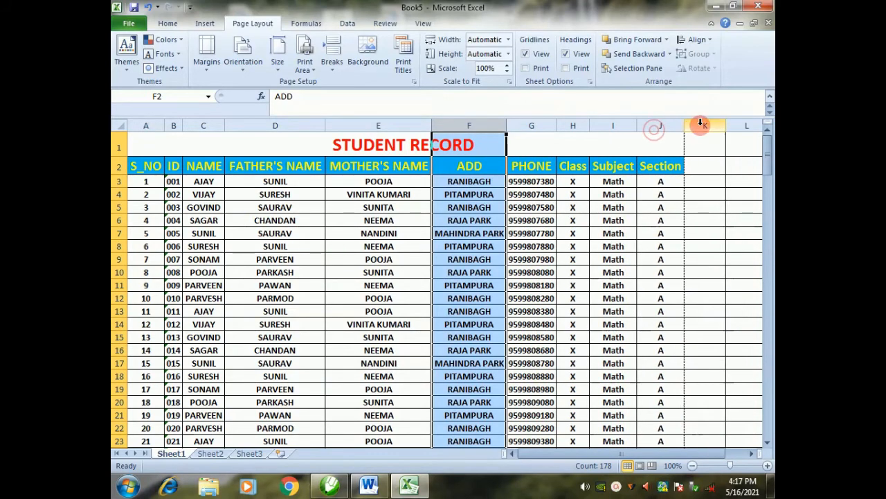
# Select the whole student record table from the title row to the last record, A1:J179
pyautogui.click(276, 171)
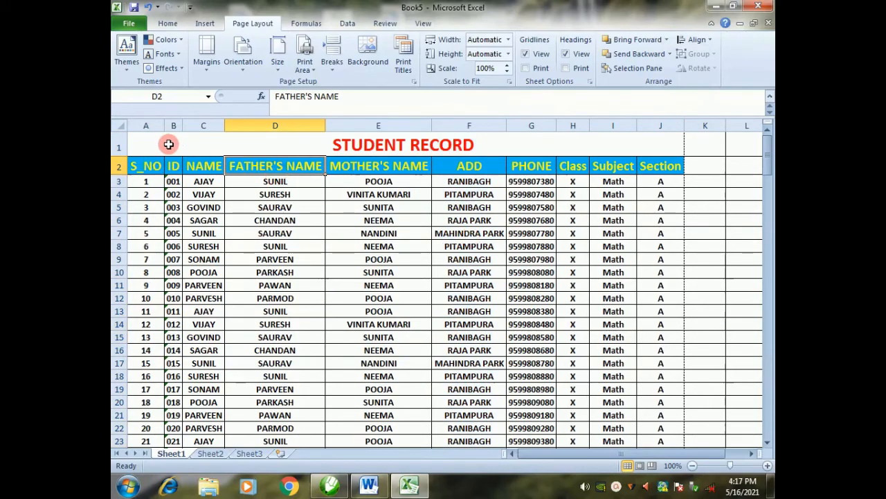
pyautogui.moveTo(169, 142); pyautogui.dragTo(190, 400)
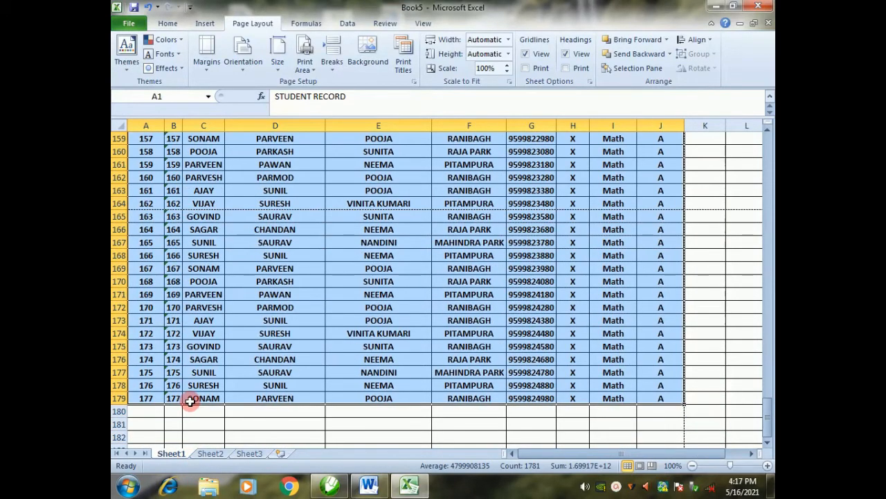
pyautogui.moveTo(763, 405); pyautogui.dragTo(767, 135)
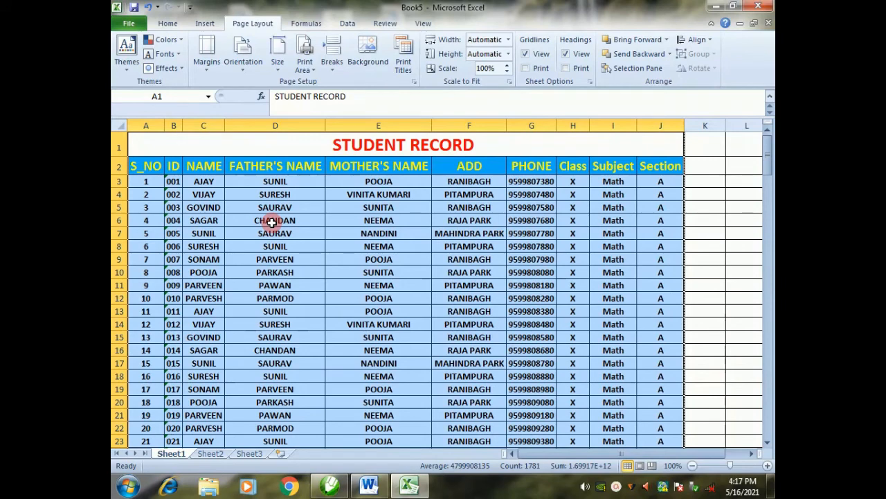
# Open the print preview, try Portrait Orientation for the sheet and switch back to Landscape Orientation
pyautogui.hotkey('ctrl', 'p')
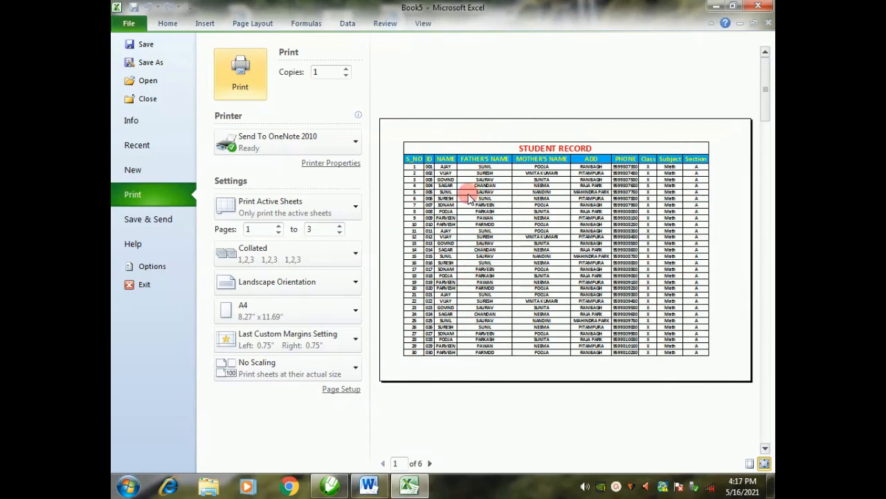
pyautogui.click(350, 282)
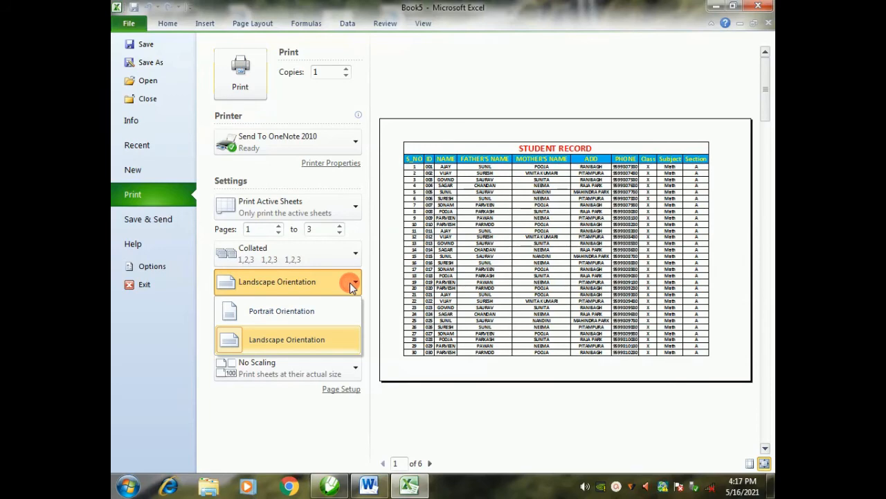
pyautogui.click(327, 311)
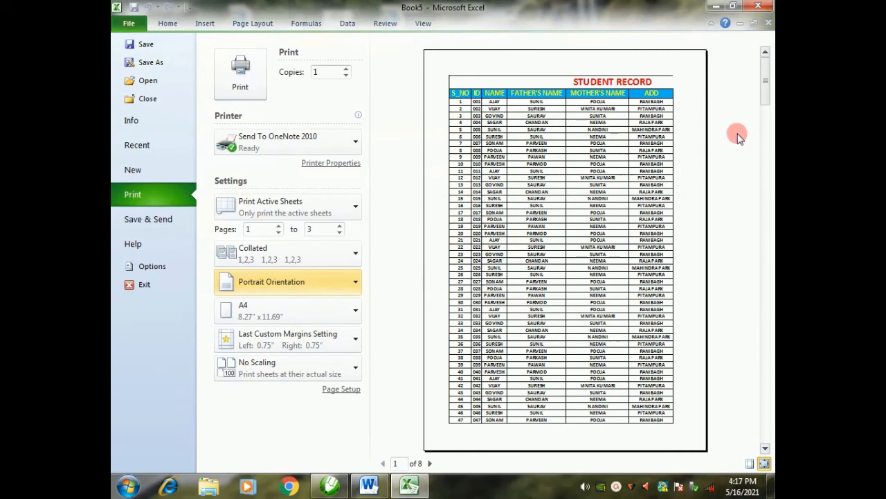
pyautogui.click(352, 283)
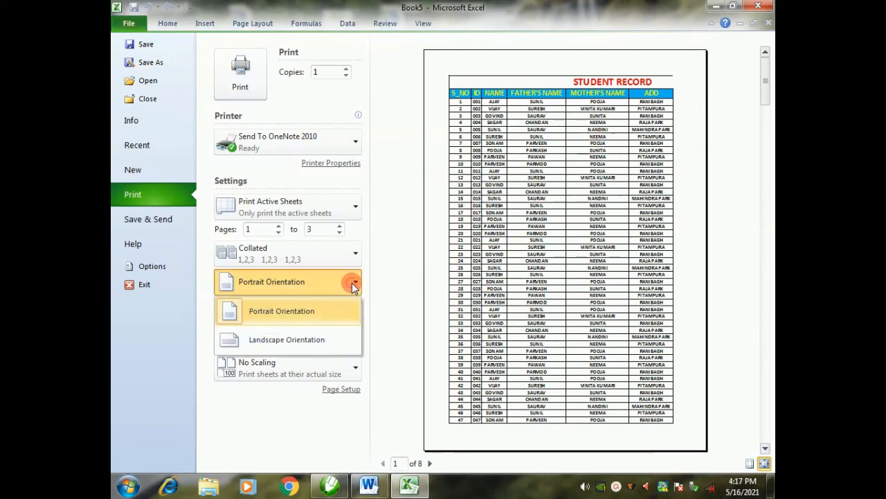
pyautogui.click(323, 338)
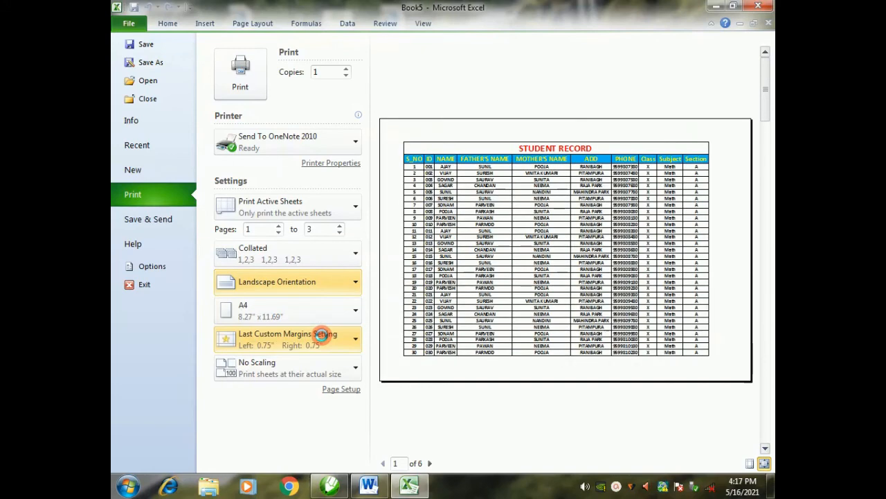
# Try scaling with Fit All Rows on One Page, restore No Scaling and return to the worksheet
pyautogui.click(353, 373)
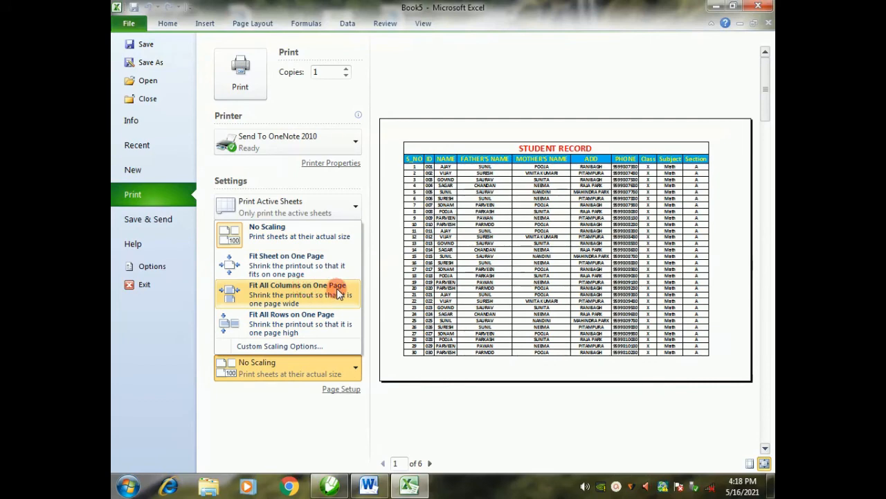
pyautogui.click(324, 324)
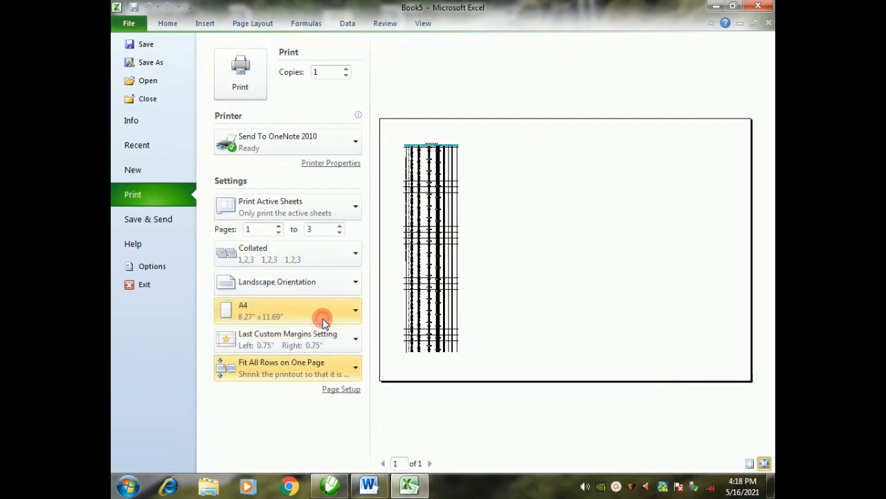
pyautogui.click(332, 367)
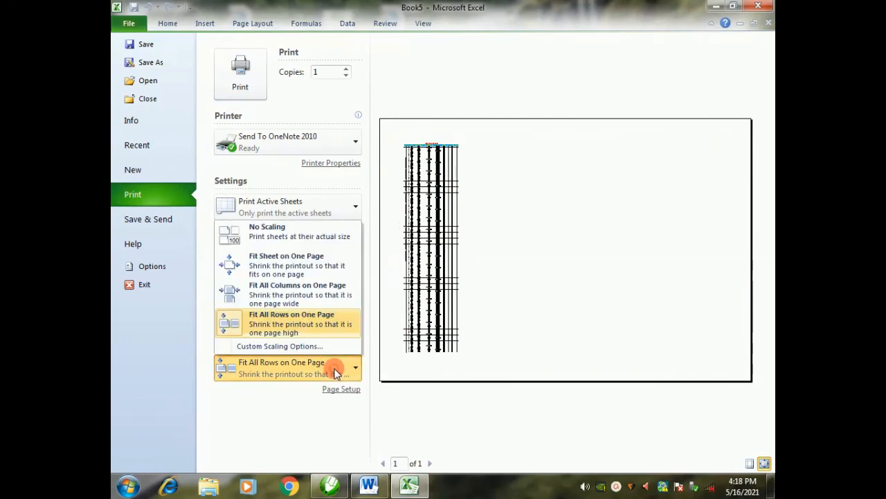
pyautogui.click(324, 232)
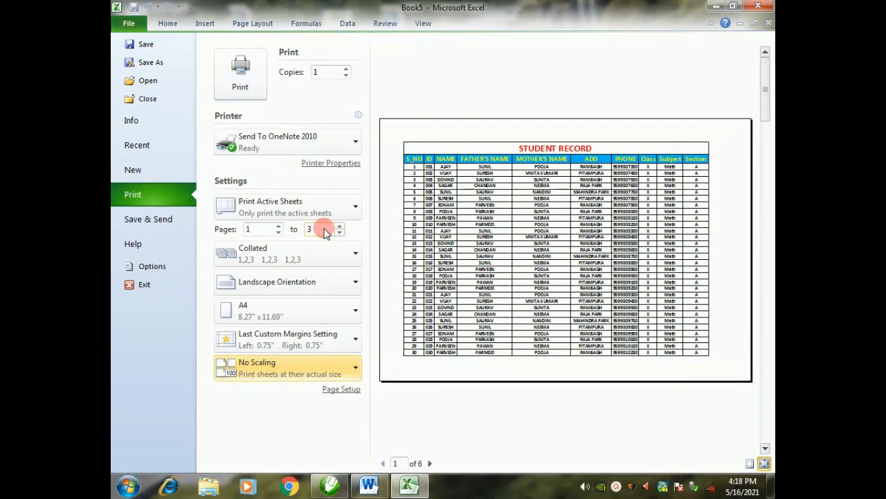
pyautogui.press('Escape')
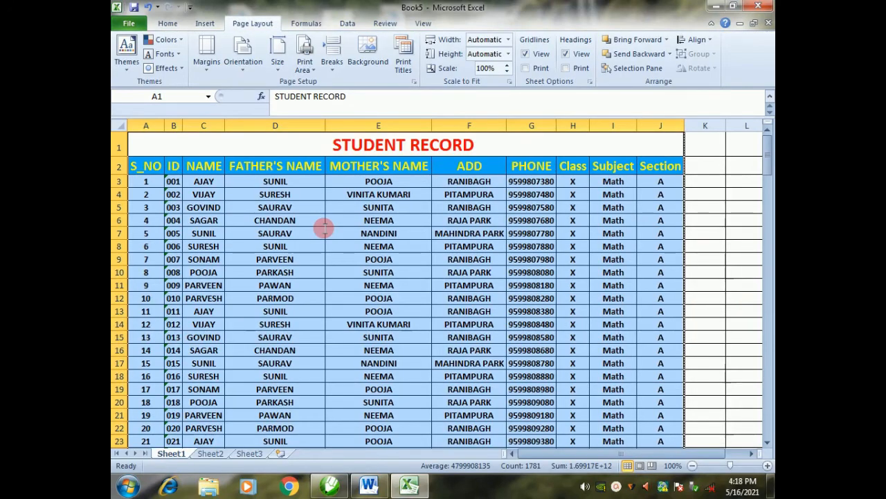